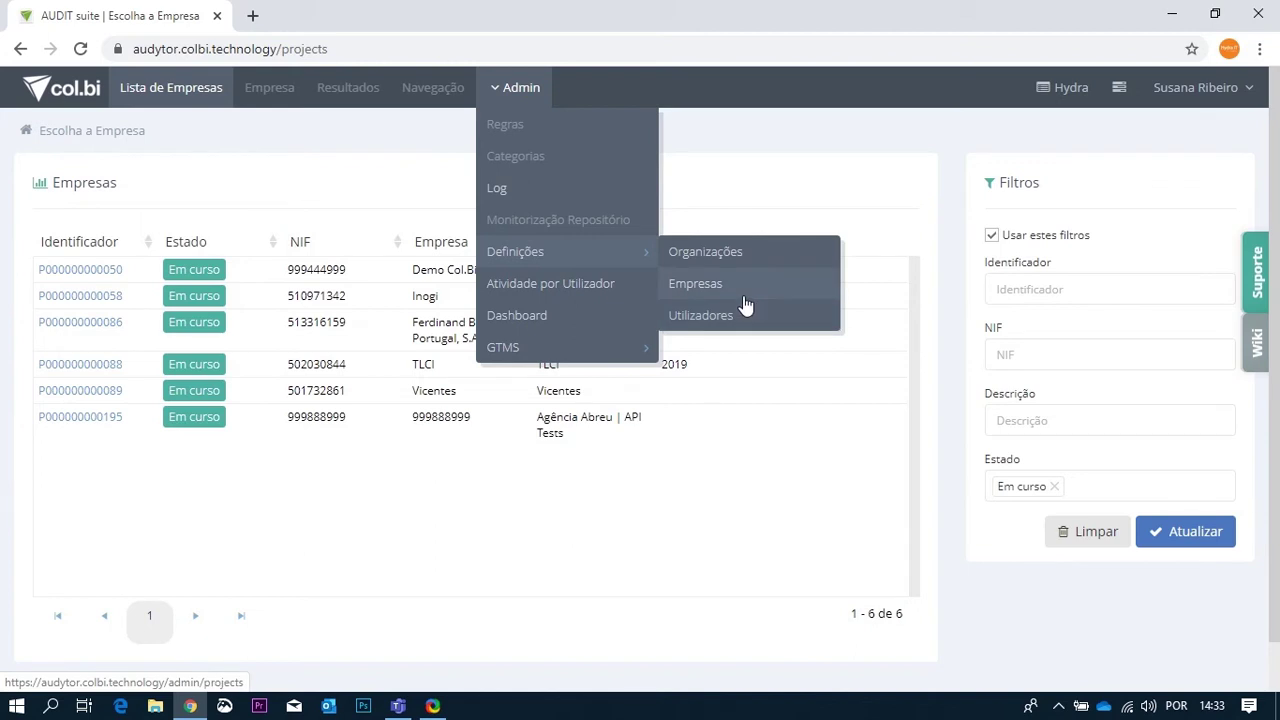
- Open the Demo Col.Bi company's administration record and view its assigned users and rule permission settings
{"action": "left_click", "coordinate": [740, 289]}
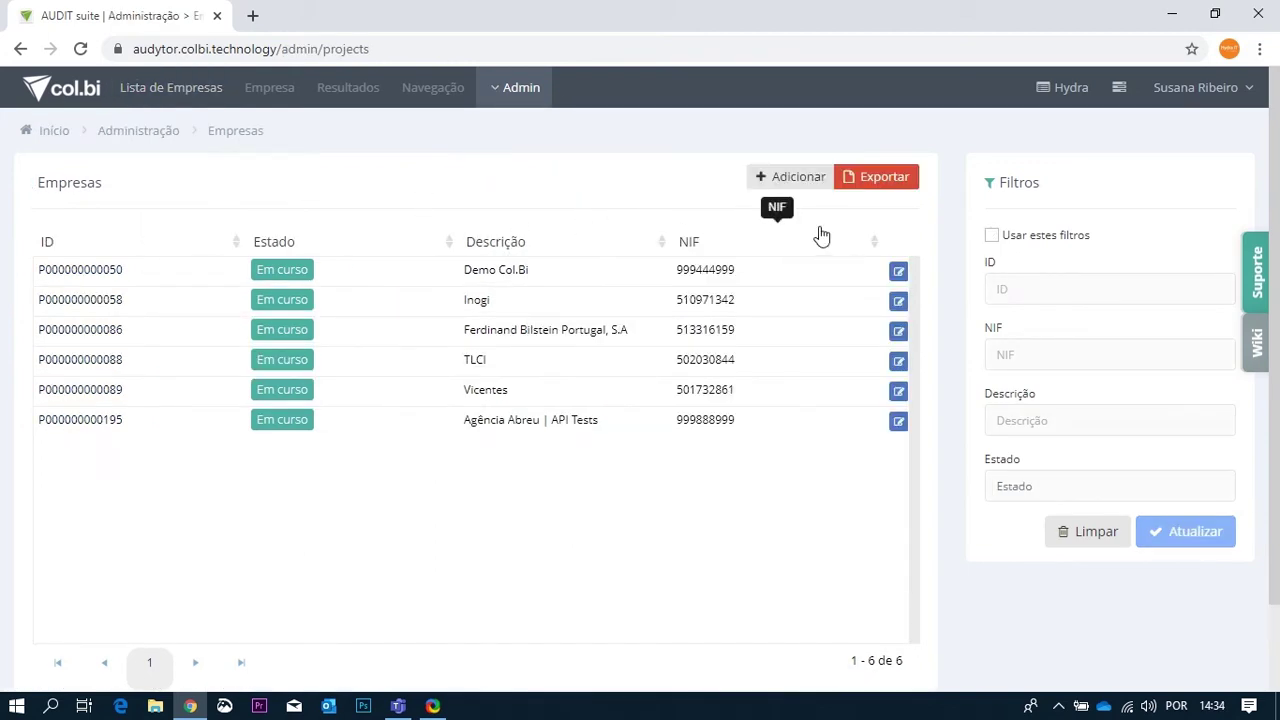
{"action": "left_click", "coordinate": [898, 275]}
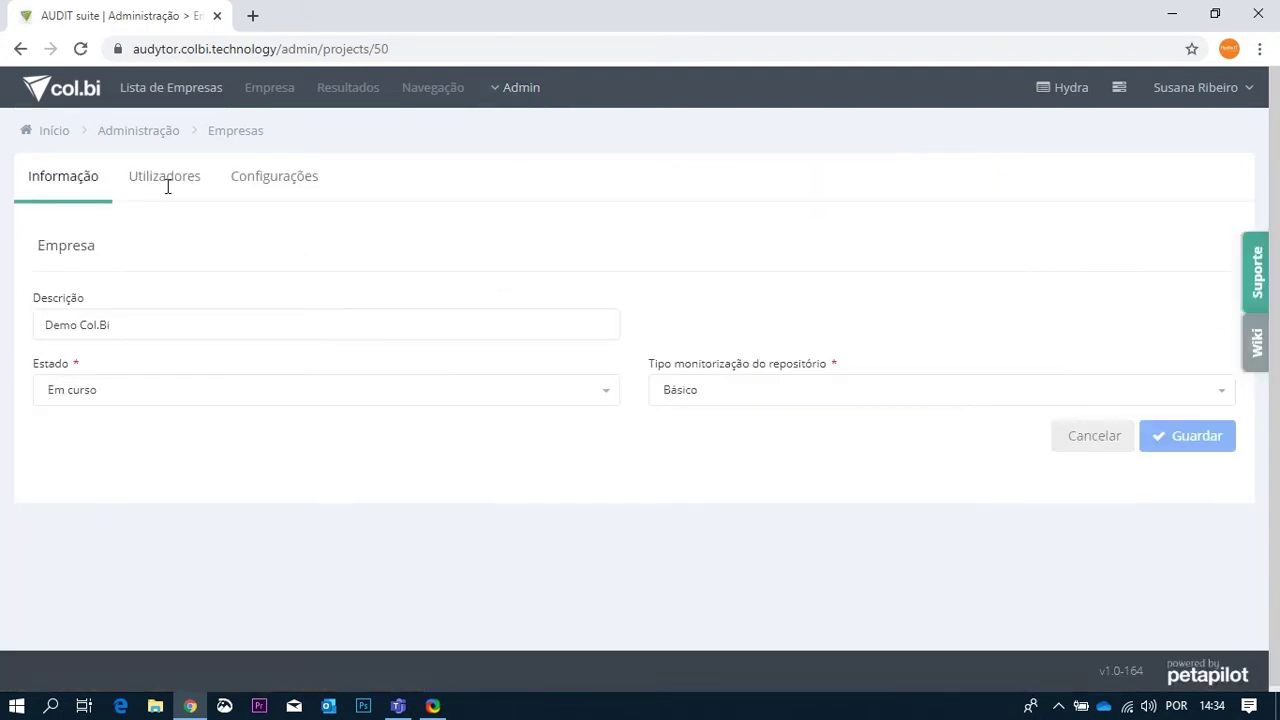
{"action": "left_click", "coordinate": [166, 180]}
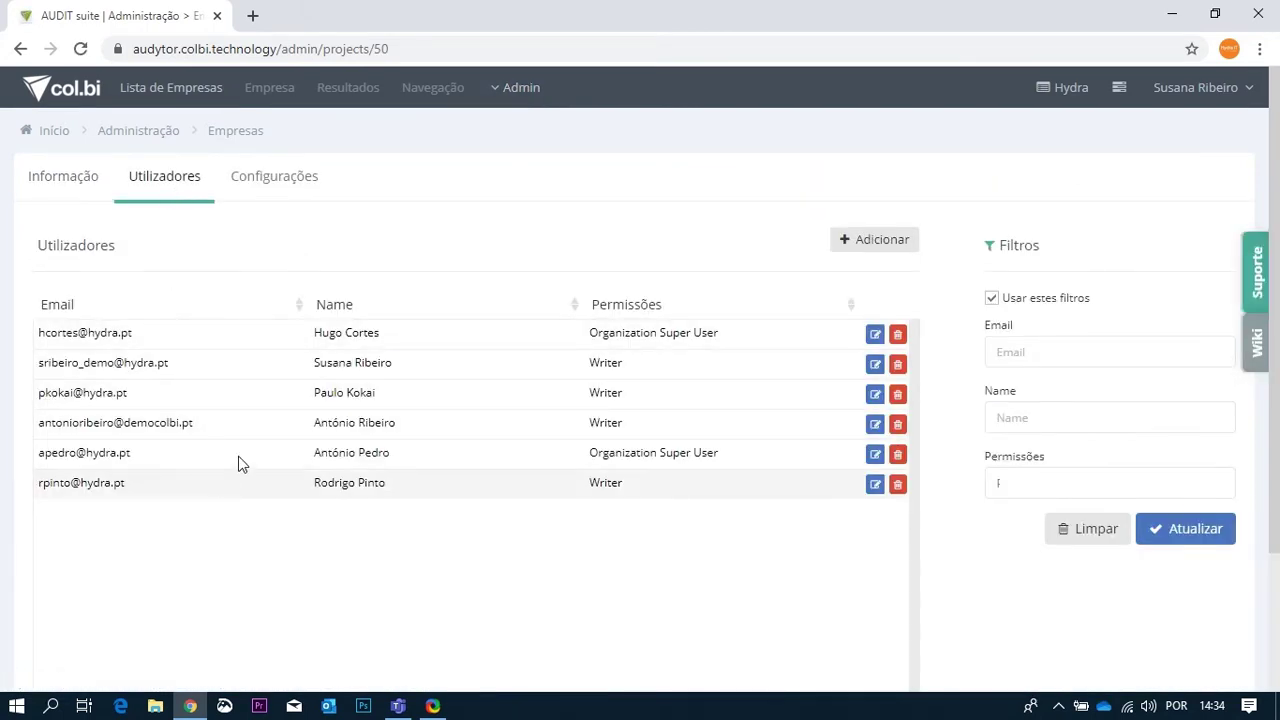
{"action": "left_click", "coordinate": [272, 177]}
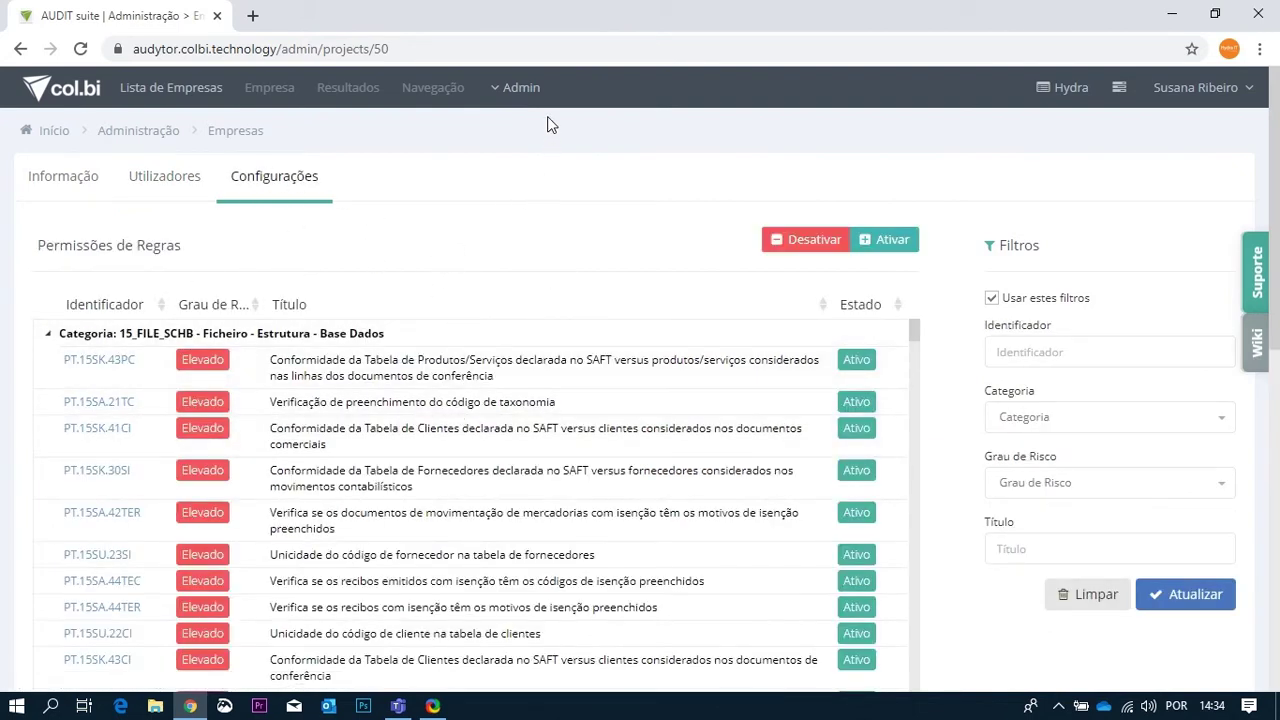
- Open the first listed user's record in user administration and view the available permission levels without changing them
{"action": "left_click", "coordinate": [520, 88]}
{"action": "mouse_move", "coordinate": [534, 251]}
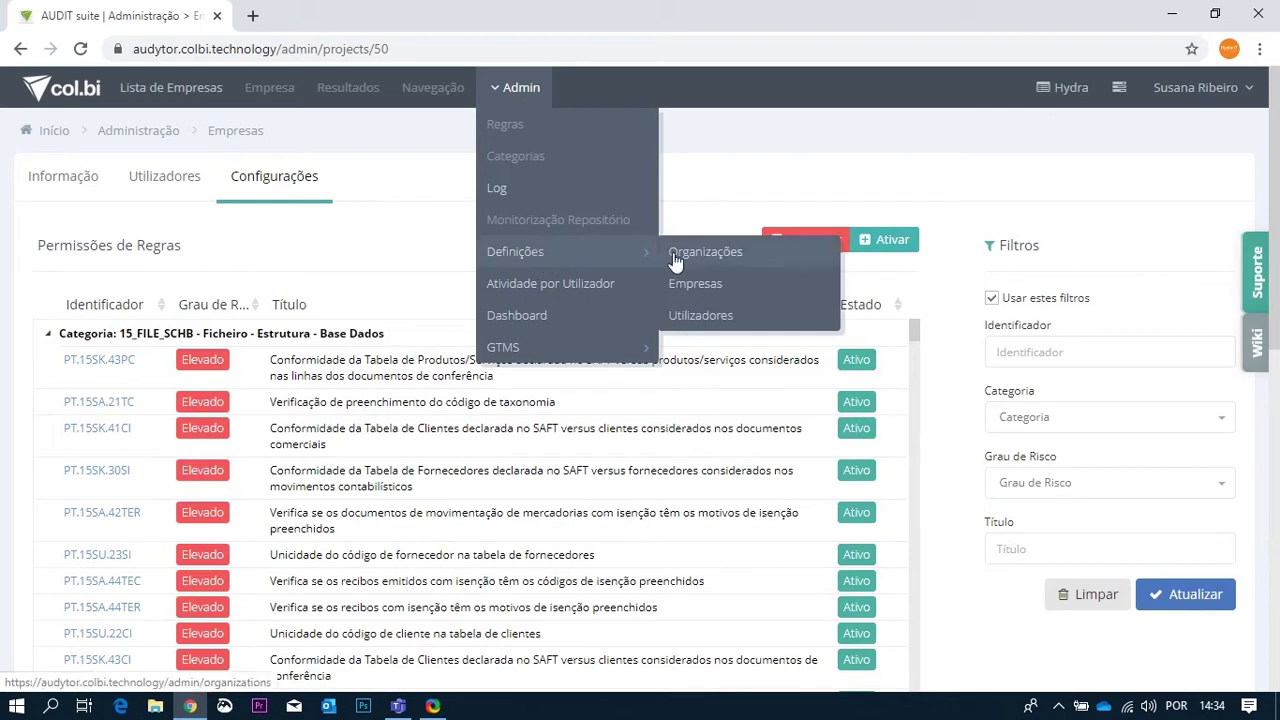
{"action": "left_click", "coordinate": [700, 315]}
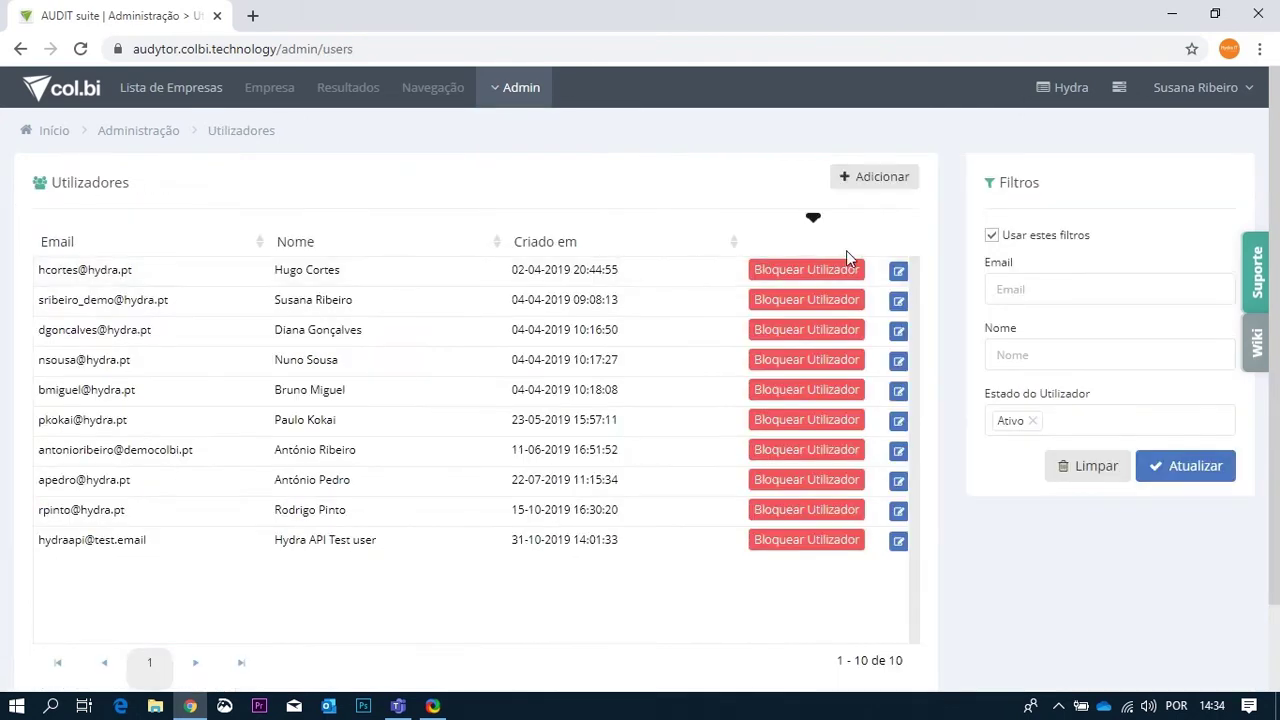
{"action": "left_click", "coordinate": [896, 274]}
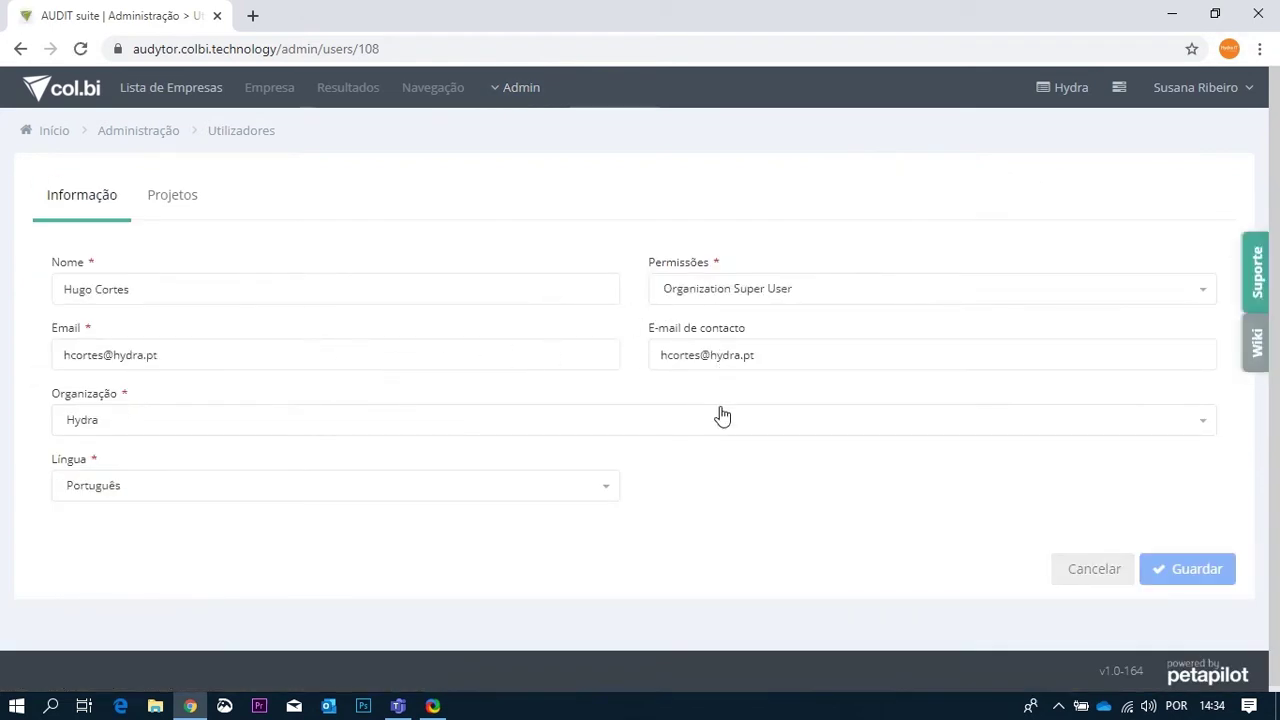
{"action": "left_click", "coordinate": [752, 294]}
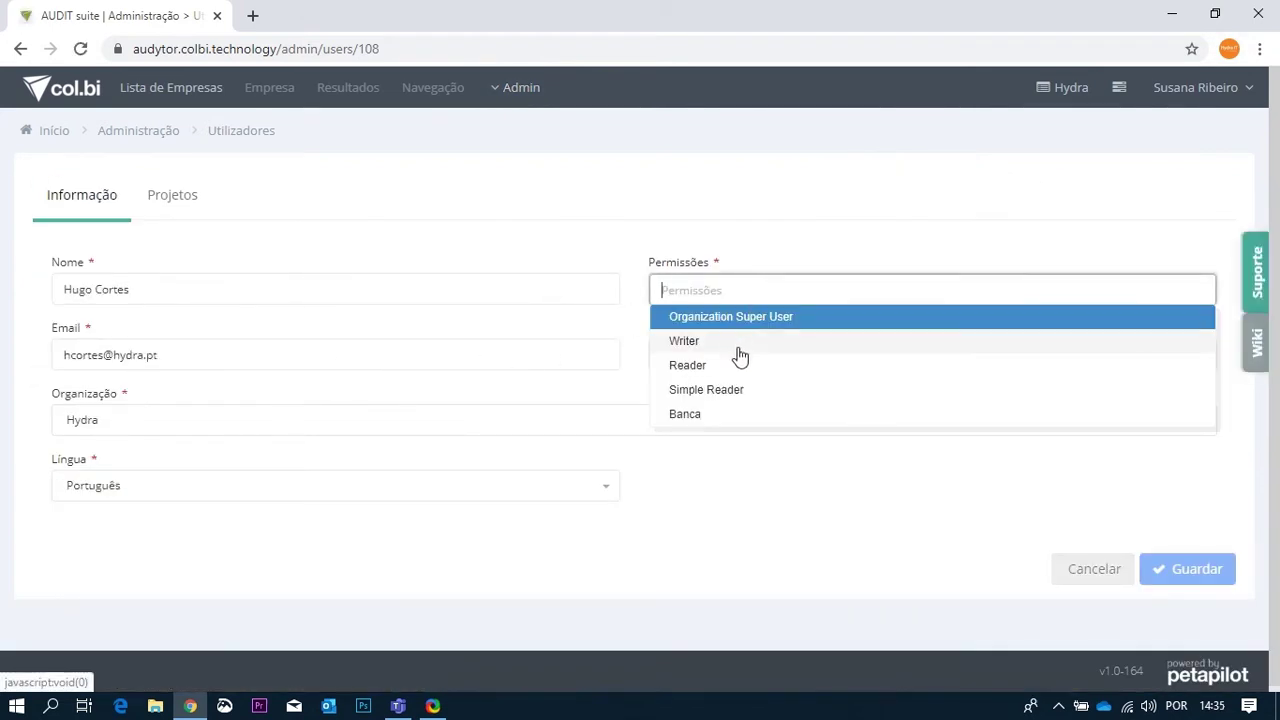
{"action": "left_click", "coordinate": [754, 257]}
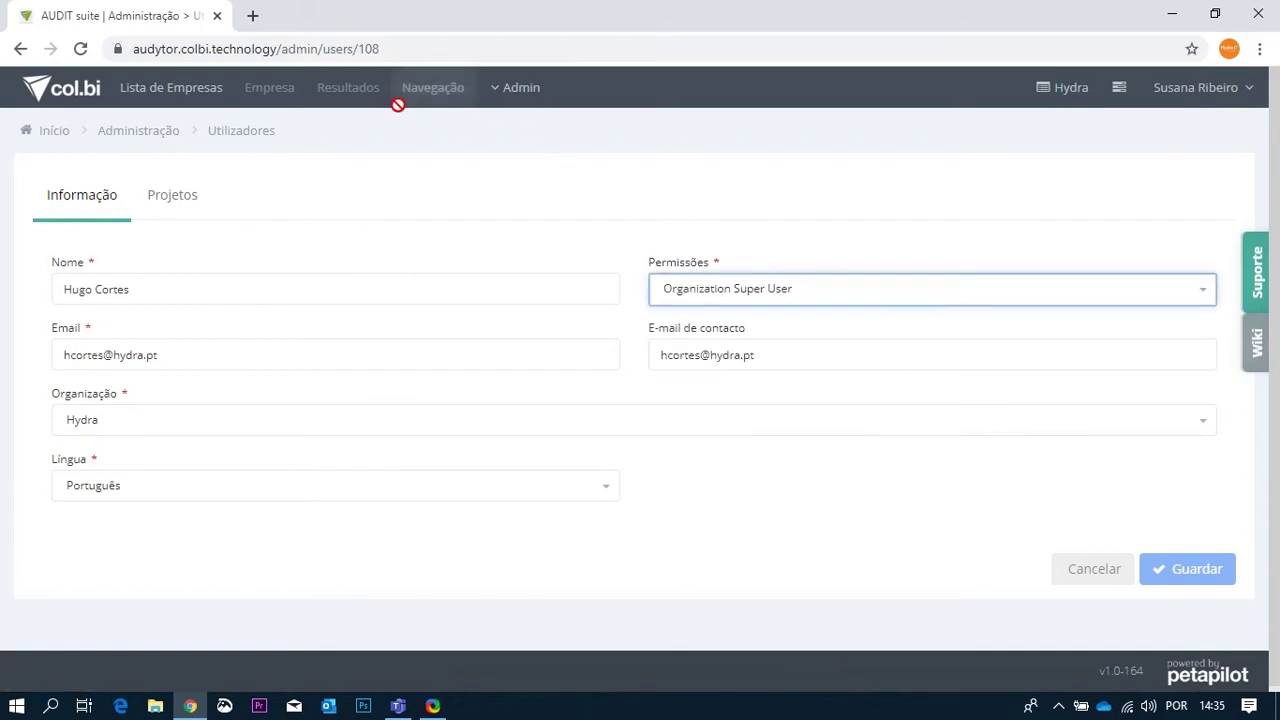
- Open the Demo Col.Bi company from the company list and review its summary charts, sales, accounting and master data figures
{"action": "left_click", "coordinate": [186, 89]}
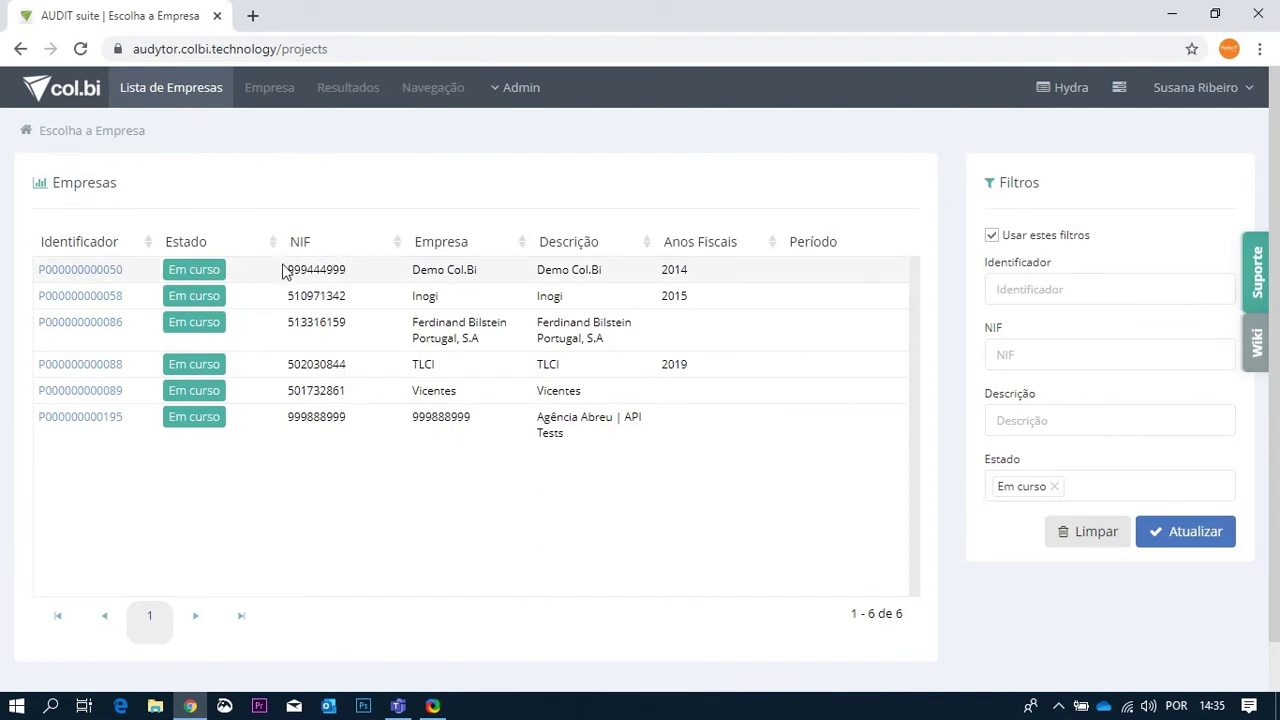
{"action": "left_click", "coordinate": [107, 277]}
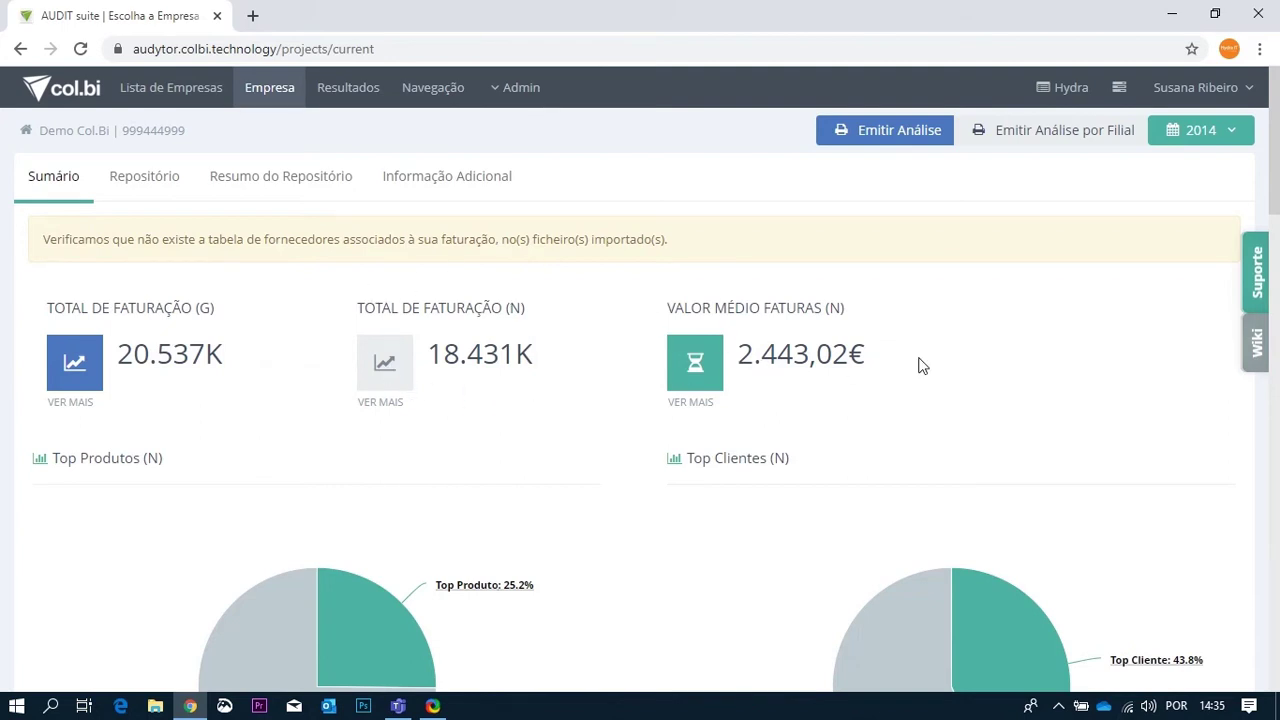
{"action": "scroll", "coordinate": [311, 374], "scroll_direction": "down", "scroll_amount": 2}
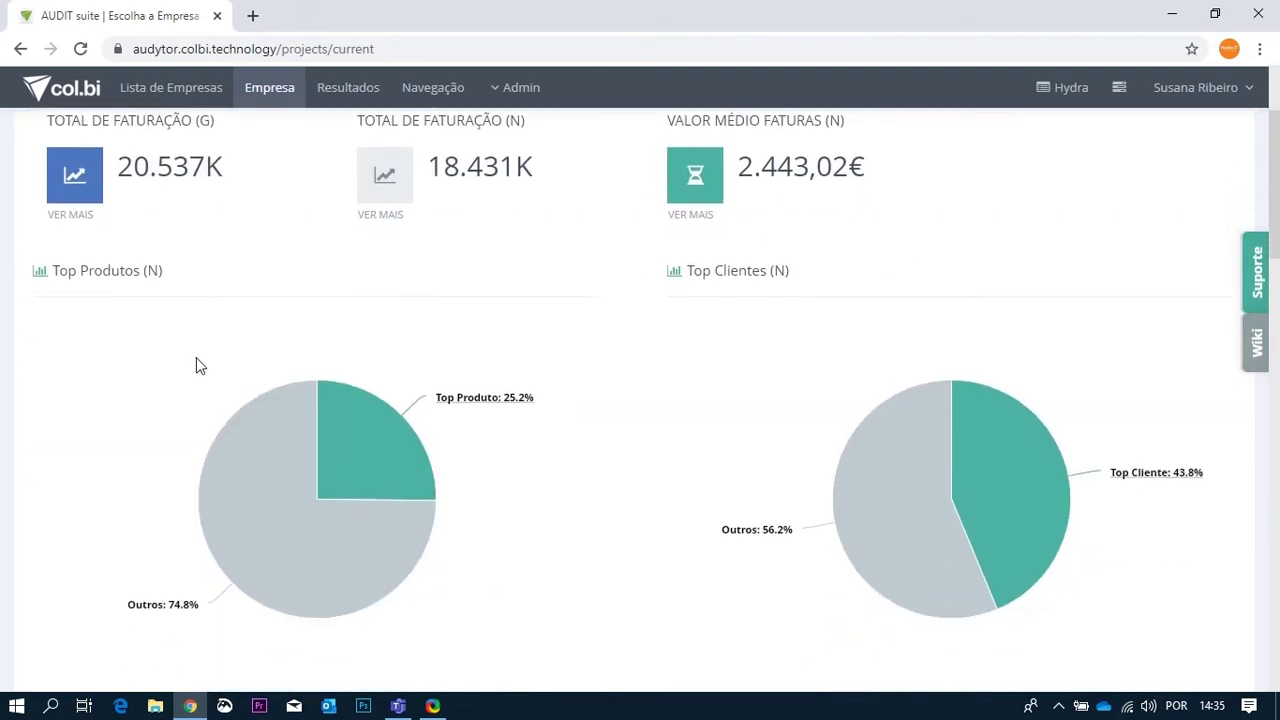
{"action": "scroll", "coordinate": [740, 342], "scroll_direction": "down", "scroll_amount": 5}
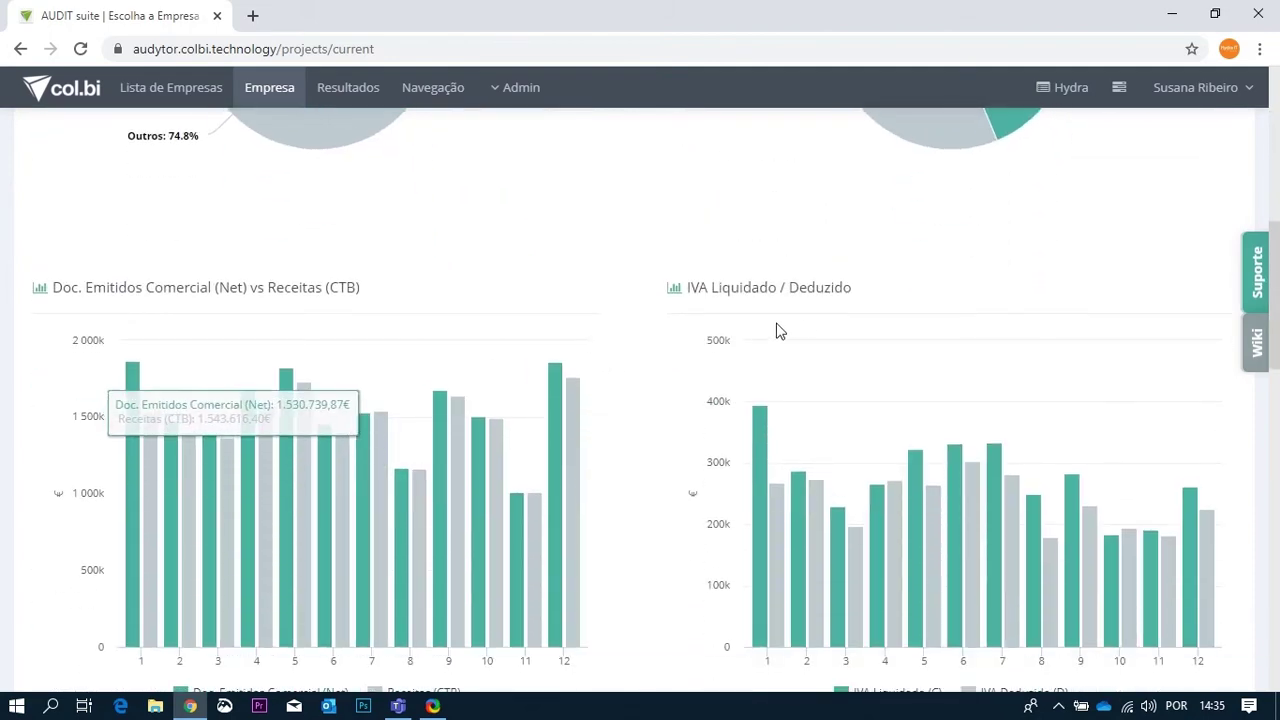
{"action": "scroll", "coordinate": [760, 335], "scroll_direction": "down", "scroll_amount": 1}
{"action": "scroll", "coordinate": [448, 351], "scroll_direction": "down", "scroll_amount": 6}
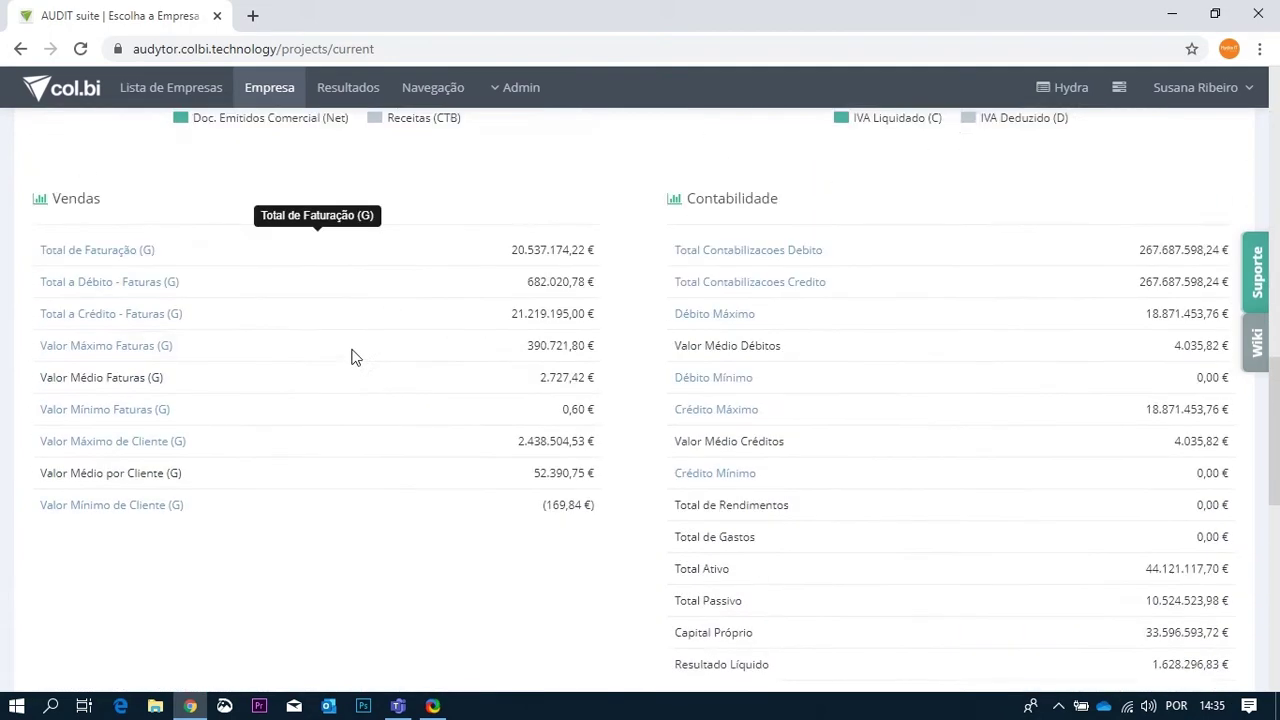
{"action": "scroll", "coordinate": [352, 357], "scroll_direction": "down", "scroll_amount": 3}
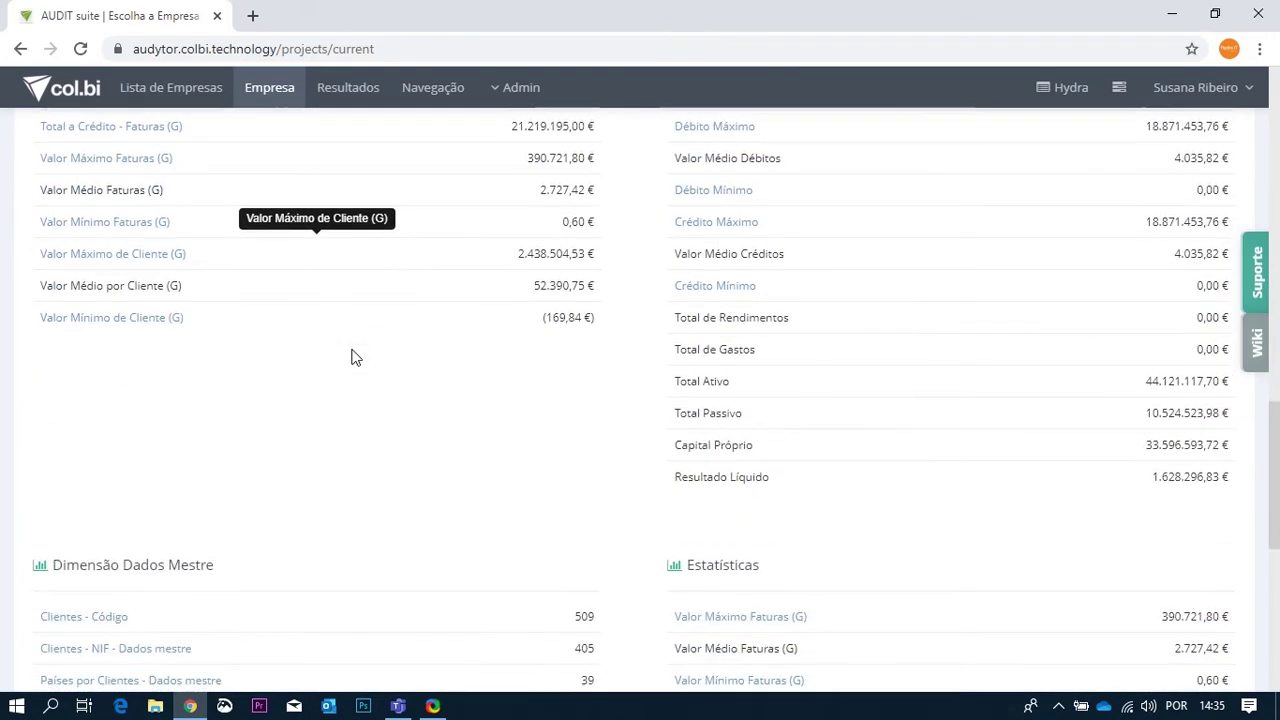
{"action": "scroll", "coordinate": [352, 357], "scroll_direction": "down", "scroll_amount": 1}
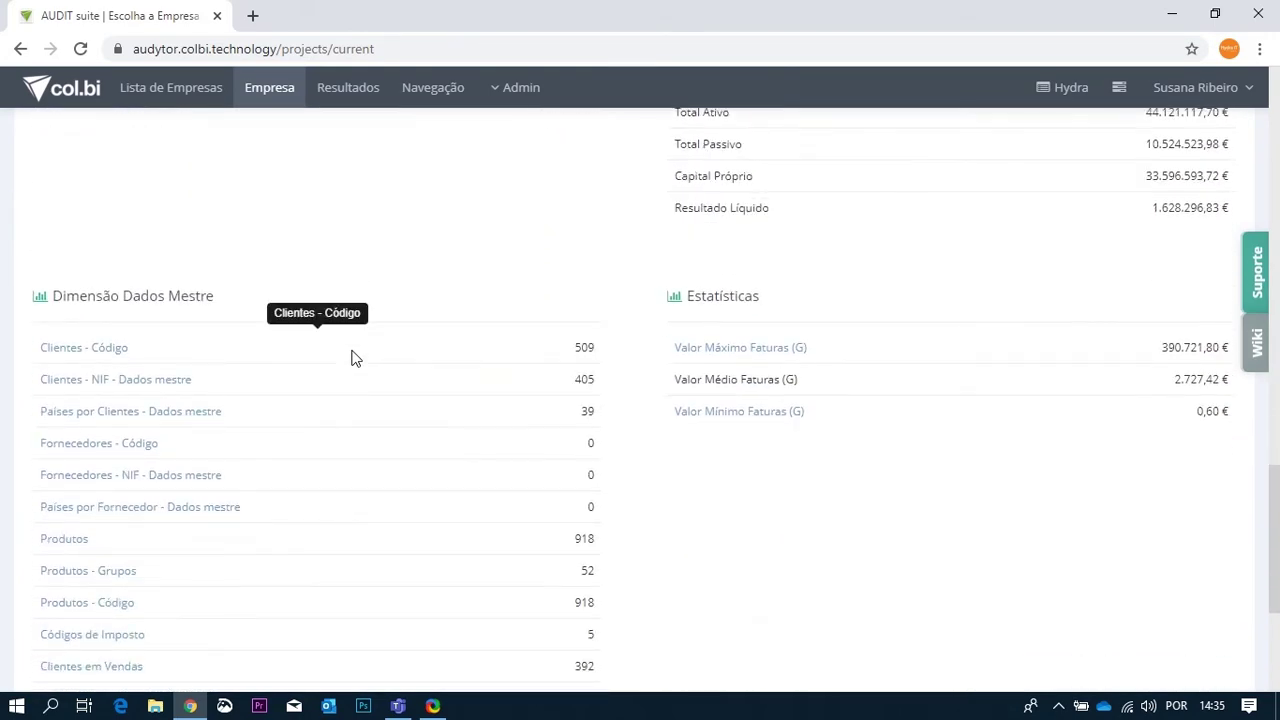
{"action": "scroll", "coordinate": [352, 358], "scroll_direction": "up", "scroll_amount": 12}
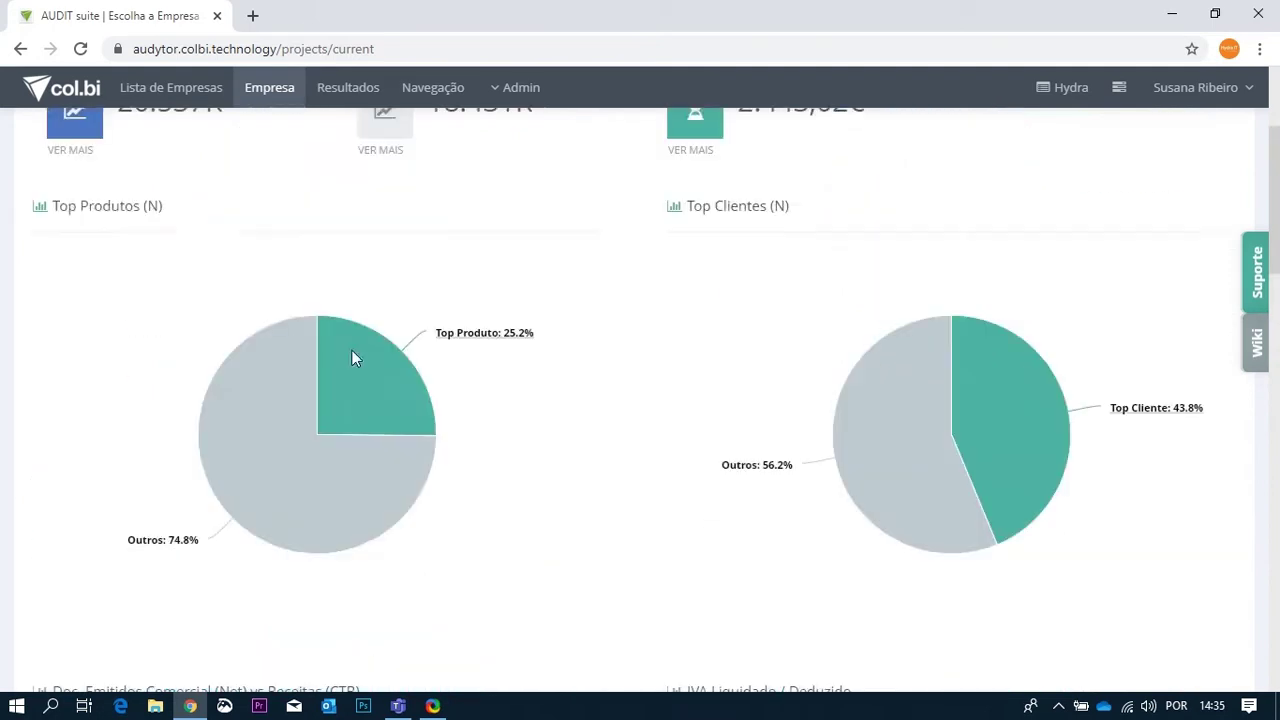
{"action": "scroll", "coordinate": [352, 358], "scroll_direction": "up", "scroll_amount": 3}
- Drill into the Top Produto share of the Top Produtos chart and open the ROD_VTGOQ product record
{"action": "scroll", "coordinate": [352, 360], "scroll_direction": "down", "scroll_amount": 2}
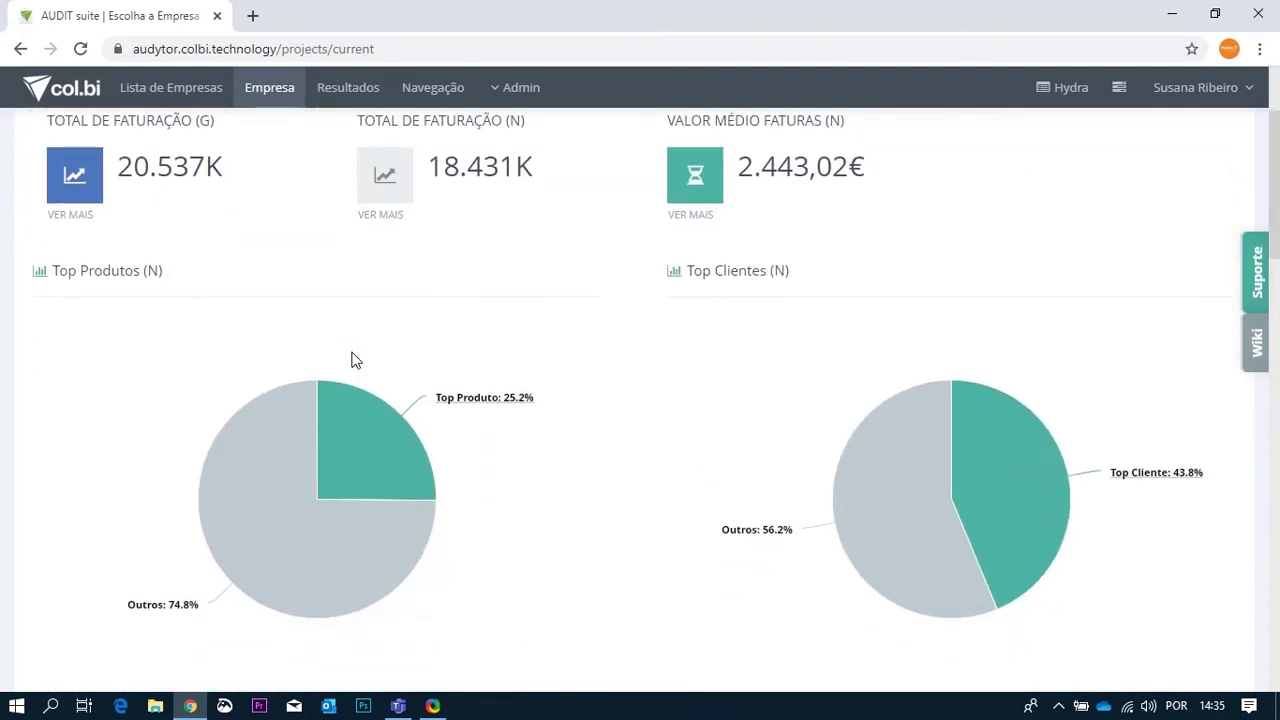
{"action": "scroll", "coordinate": [352, 360], "scroll_direction": "down", "scroll_amount": 1}
{"action": "left_click", "coordinate": [371, 329]}
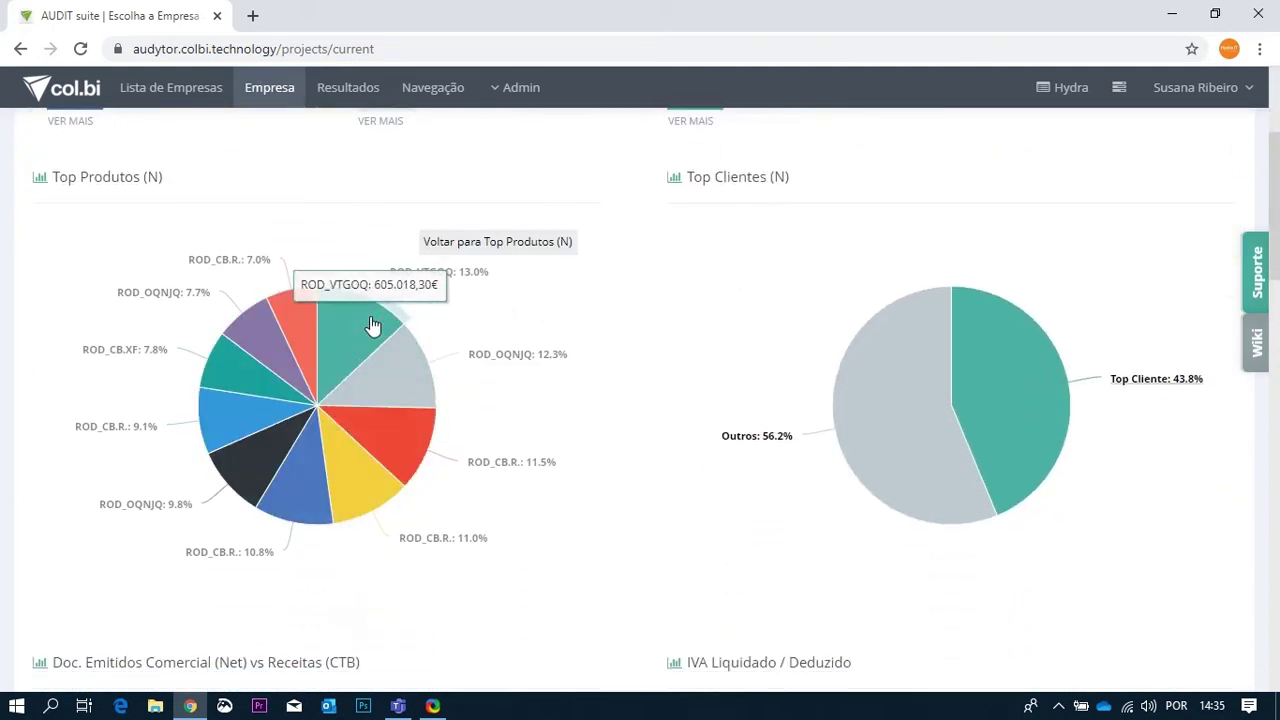
{"action": "mouse_move", "coordinate": [300, 316]}
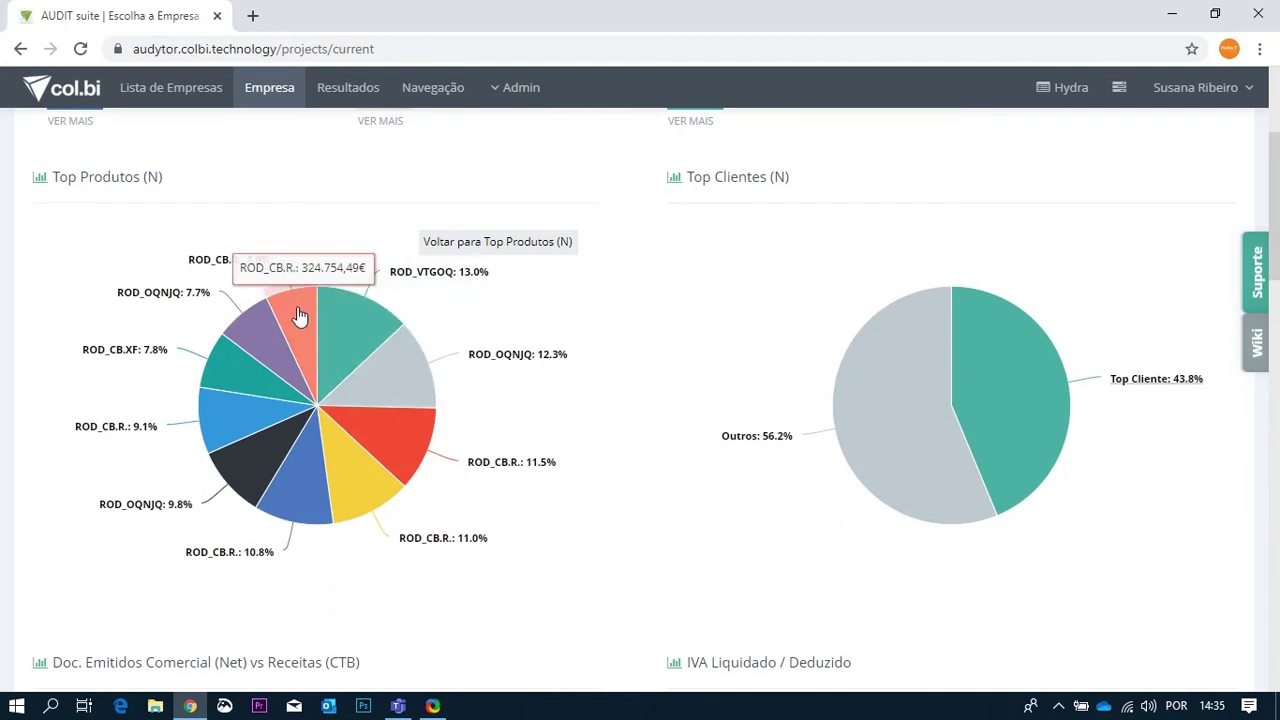
{"action": "mouse_move", "coordinate": [308, 468]}
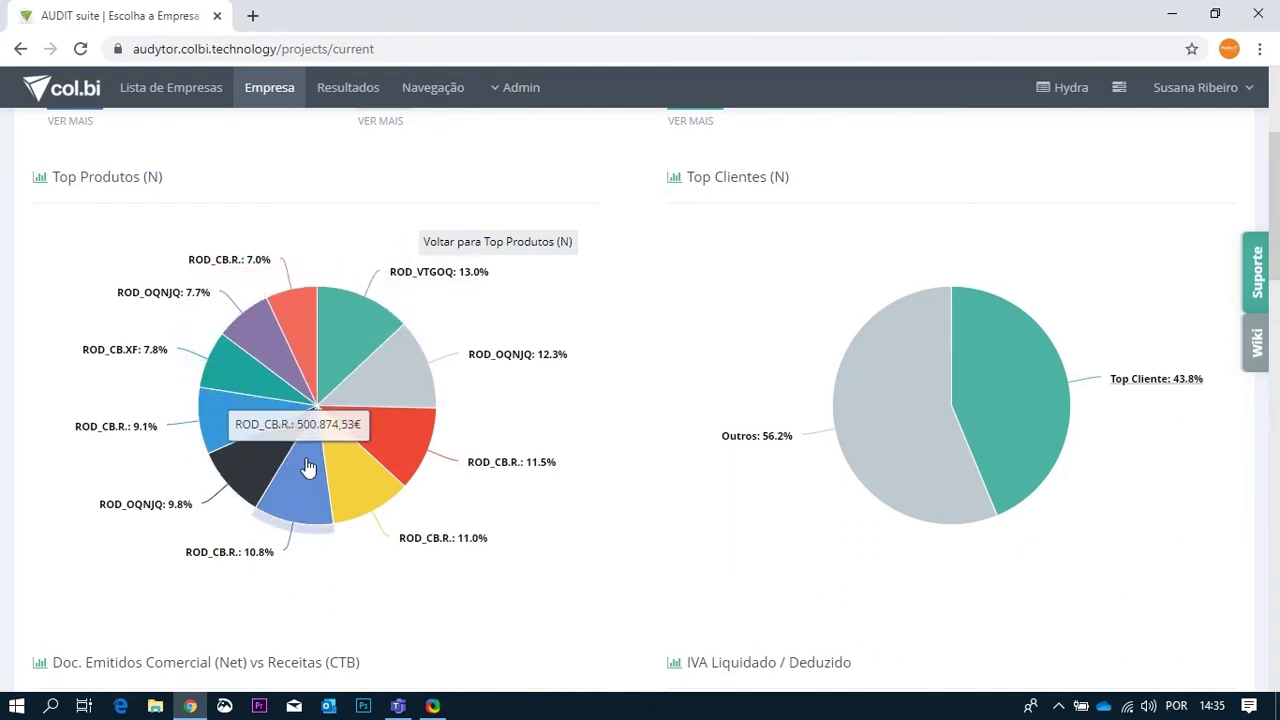
{"action": "mouse_move", "coordinate": [375, 349]}
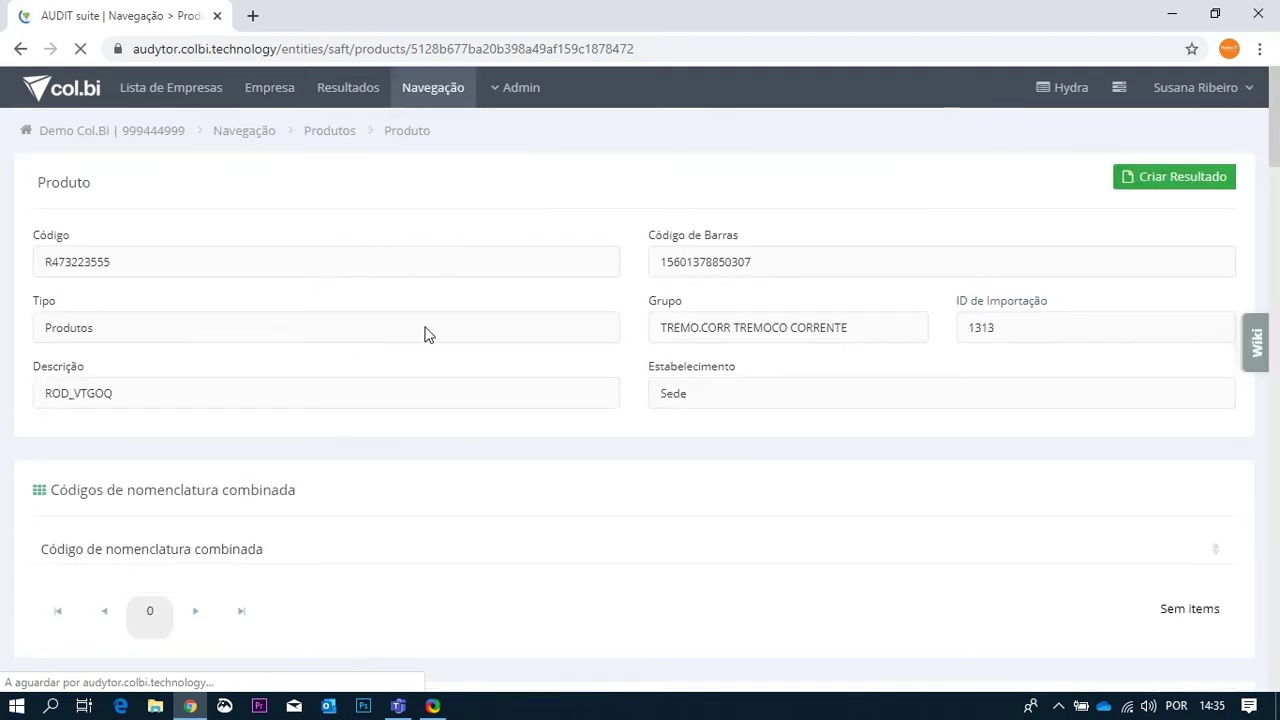
- Review the product's sales figures, top customer charts and commercial document lines
{"action": "scroll", "coordinate": [338, 366], "scroll_direction": "down", "scroll_amount": 1}
{"action": "scroll", "coordinate": [277, 290], "scroll_direction": "down", "scroll_amount": 6}
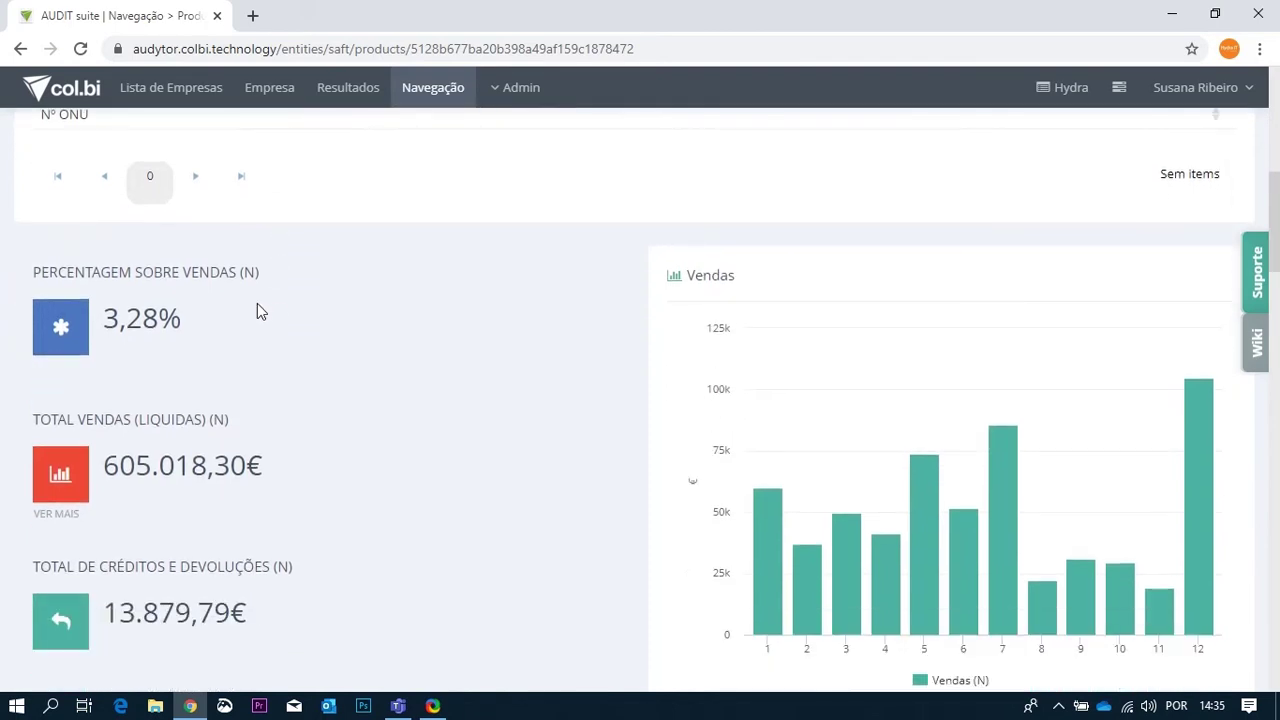
{"action": "scroll", "coordinate": [254, 309], "scroll_direction": "down", "scroll_amount": 1}
{"action": "scroll", "coordinate": [212, 350], "scroll_direction": "down", "scroll_amount": 3}
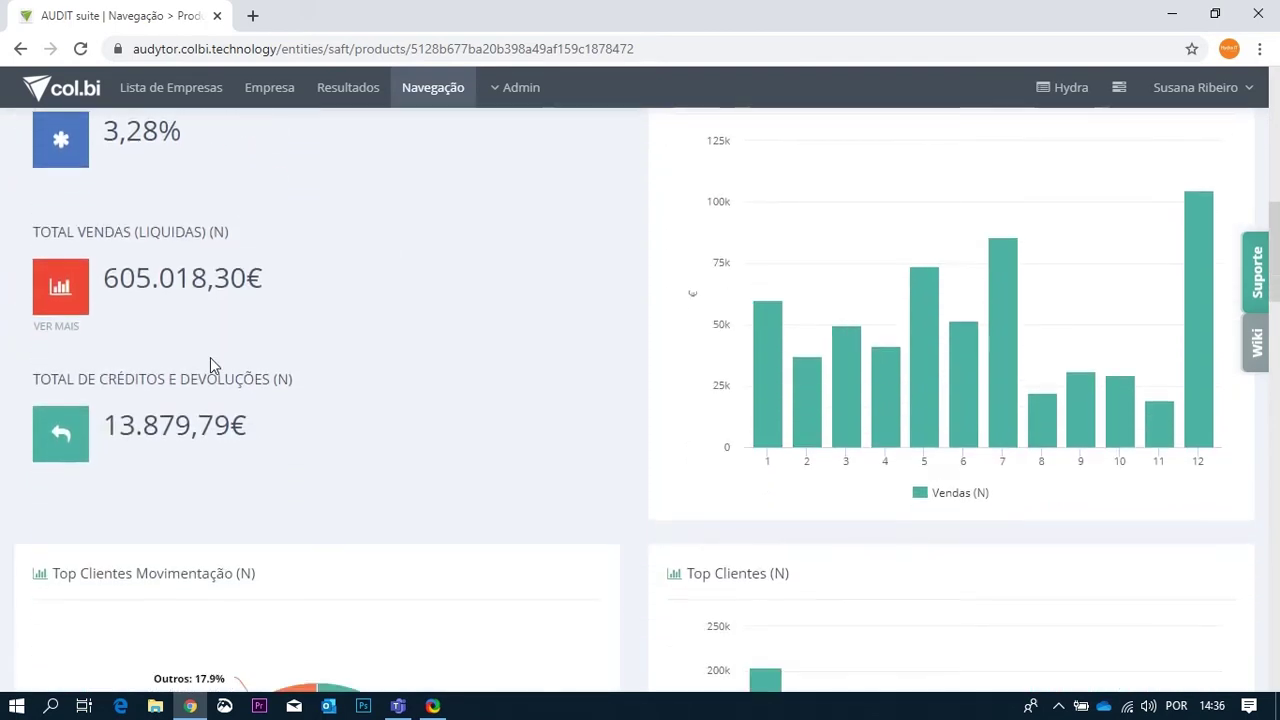
{"action": "scroll", "coordinate": [340, 356], "scroll_direction": "down", "scroll_amount": 2}
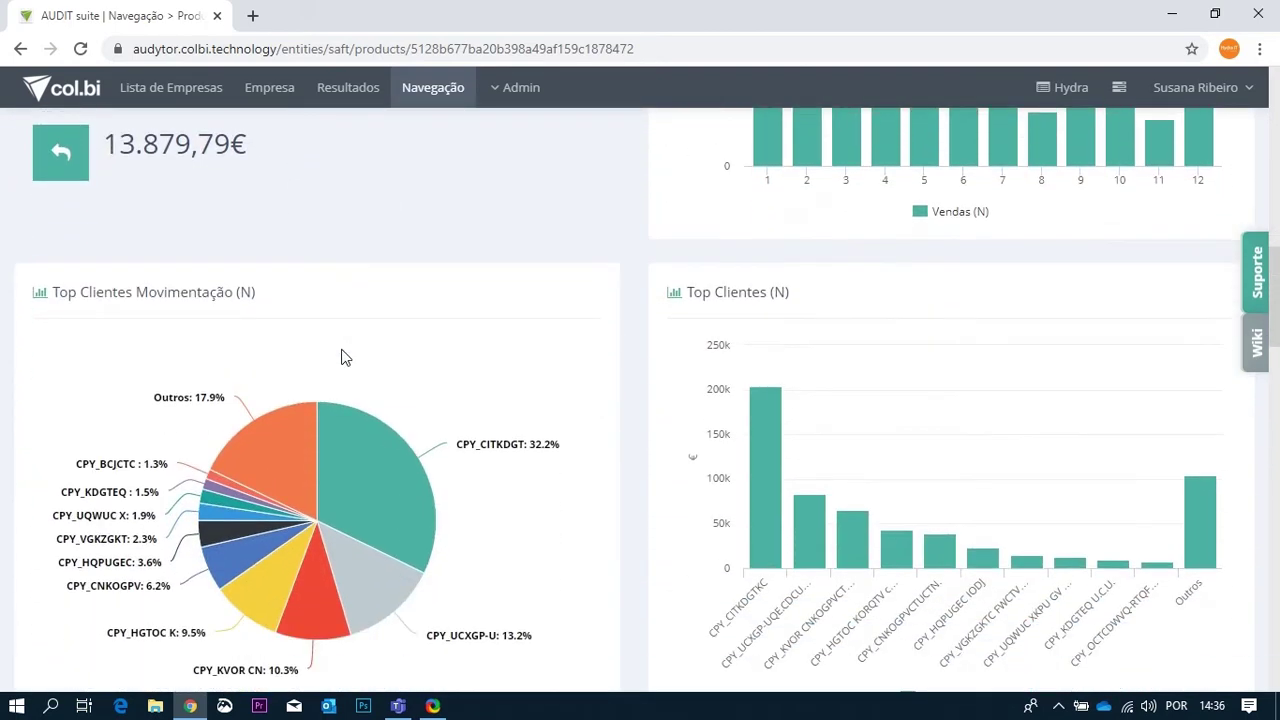
{"action": "scroll", "coordinate": [406, 298], "scroll_direction": "down", "scroll_amount": 3}
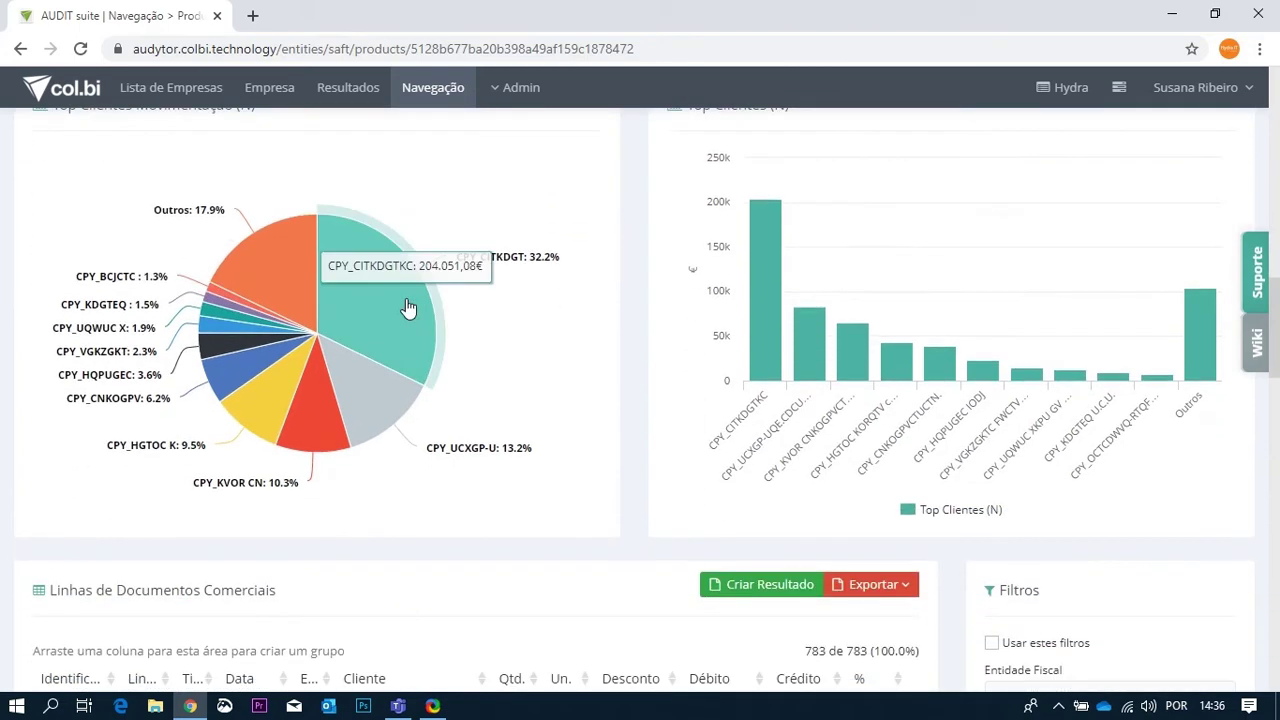
{"action": "scroll", "coordinate": [483, 303], "scroll_direction": "down", "scroll_amount": 3}
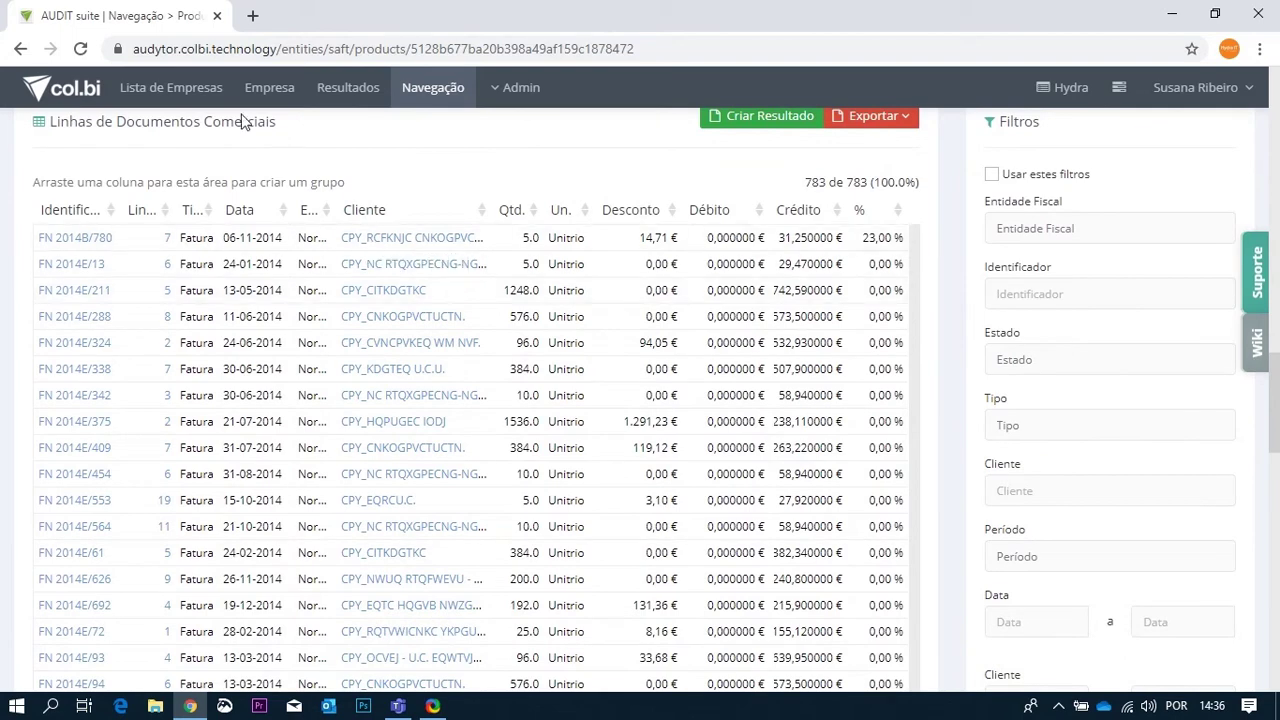
- Return to the company summary, drill into the Top Cliente share and open the CPY_RKPIQ F customer record
{"action": "left_click", "coordinate": [28, 56]}
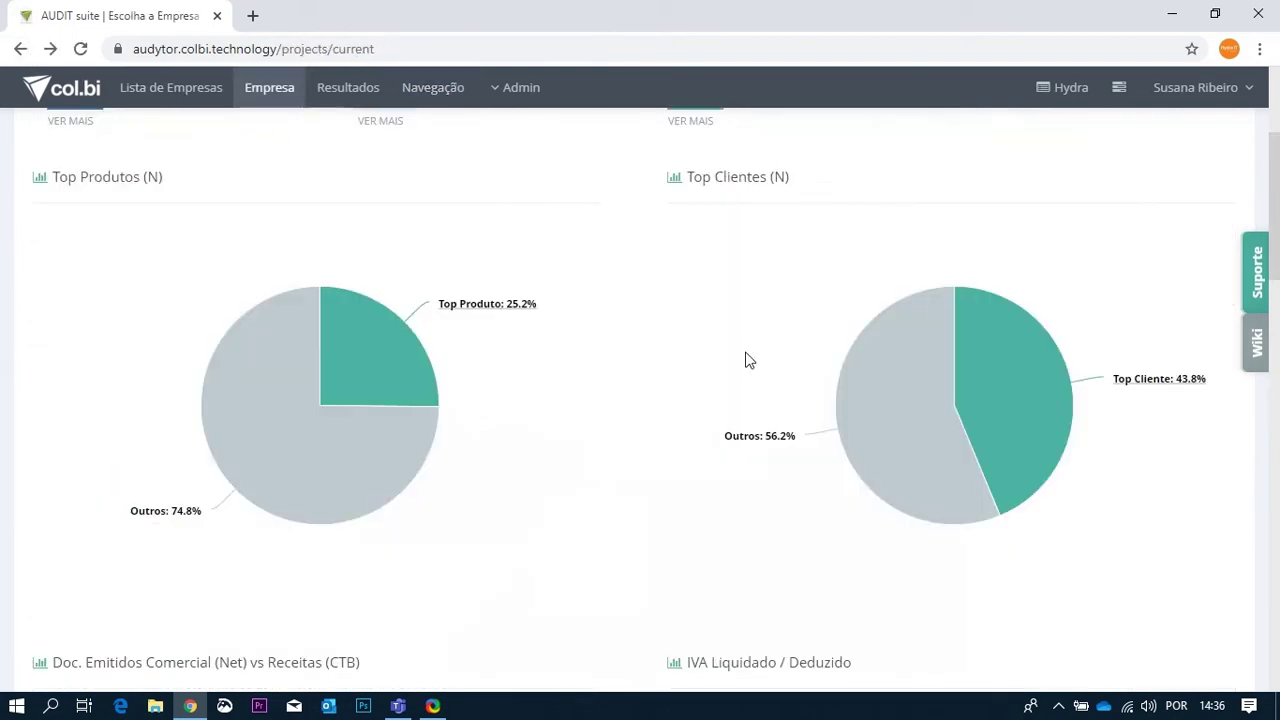
{"action": "left_click", "coordinate": [1041, 372]}
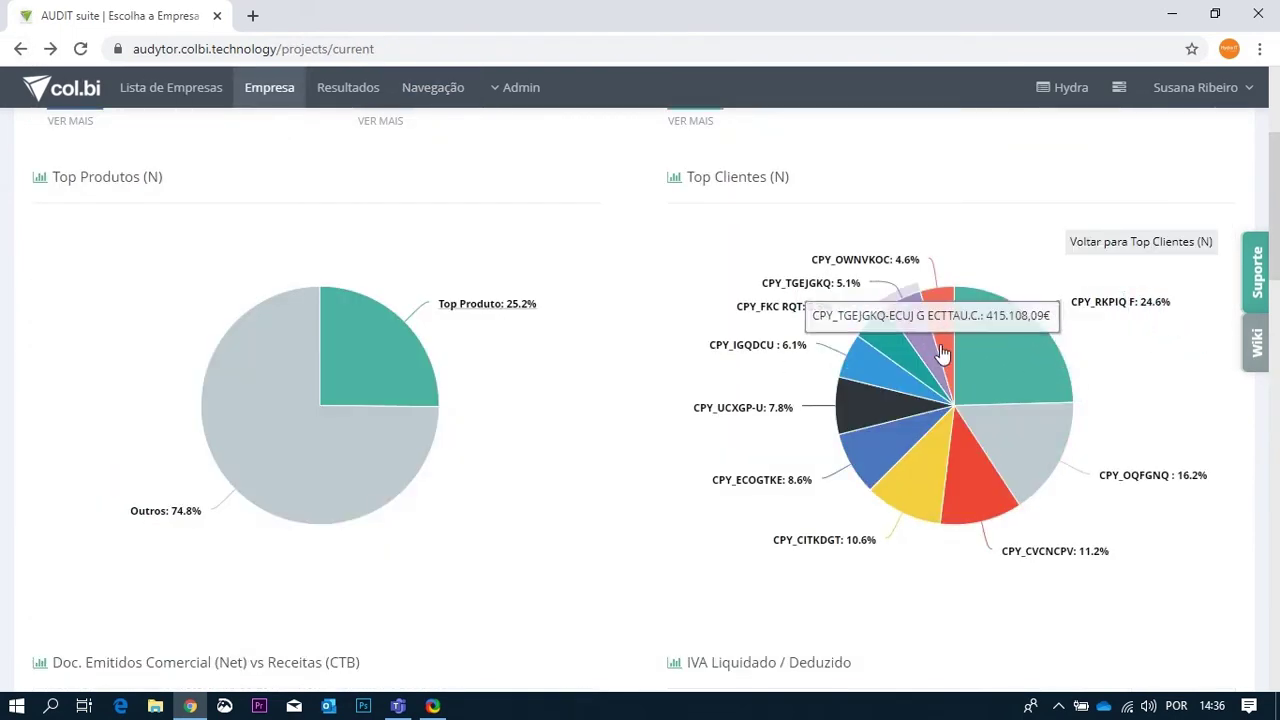
{"action": "left_click", "coordinate": [1005, 353]}
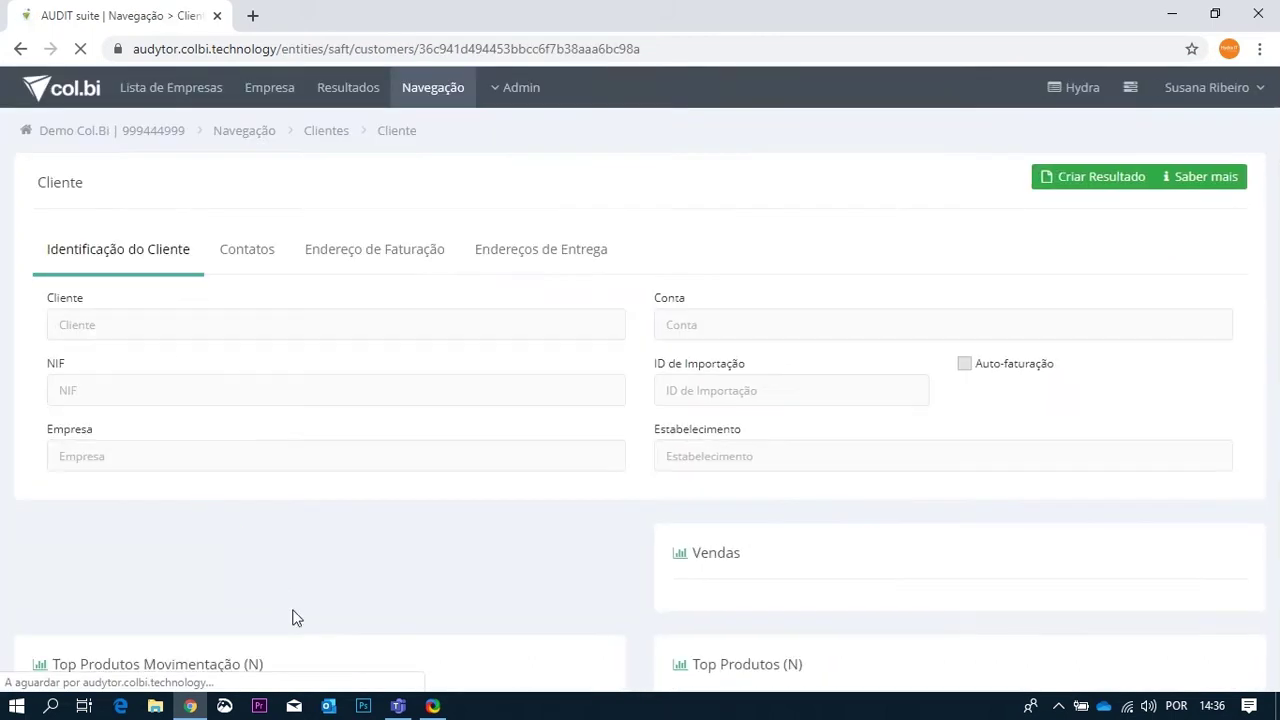
- Review the customer's sales figures, top product charts, commercial documents section and identification details
{"action": "scroll", "coordinate": [300, 390], "scroll_direction": "down", "scroll_amount": 5}
{"action": "scroll", "coordinate": [307, 398], "scroll_direction": "down", "scroll_amount": 5}
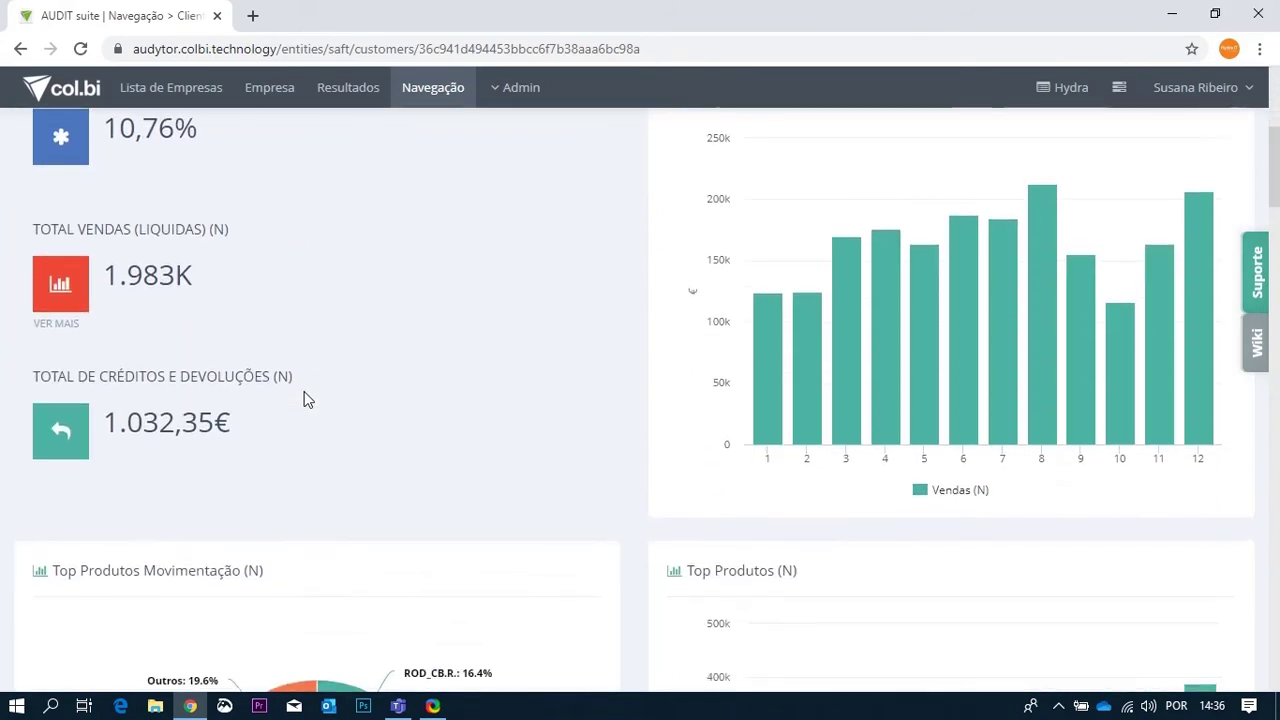
{"action": "scroll", "coordinate": [305, 394], "scroll_direction": "down", "scroll_amount": 4}
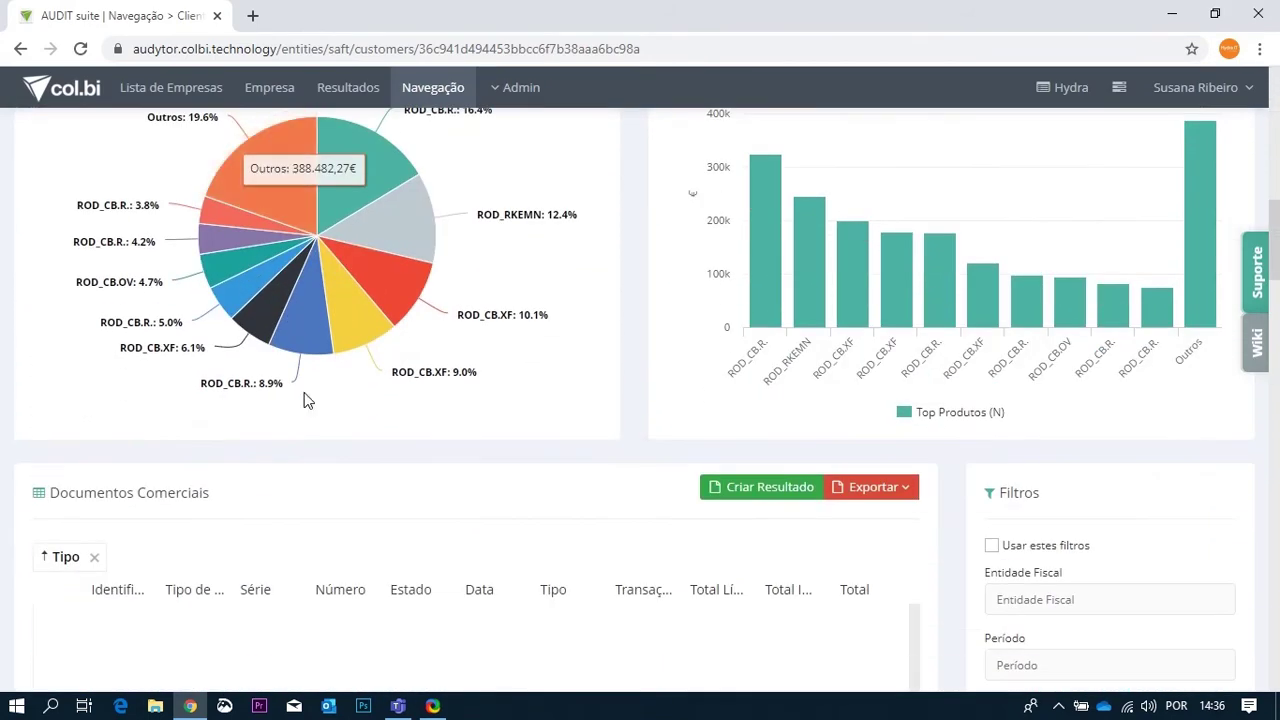
{"action": "scroll", "coordinate": [307, 398], "scroll_direction": "up", "scroll_amount": 14}
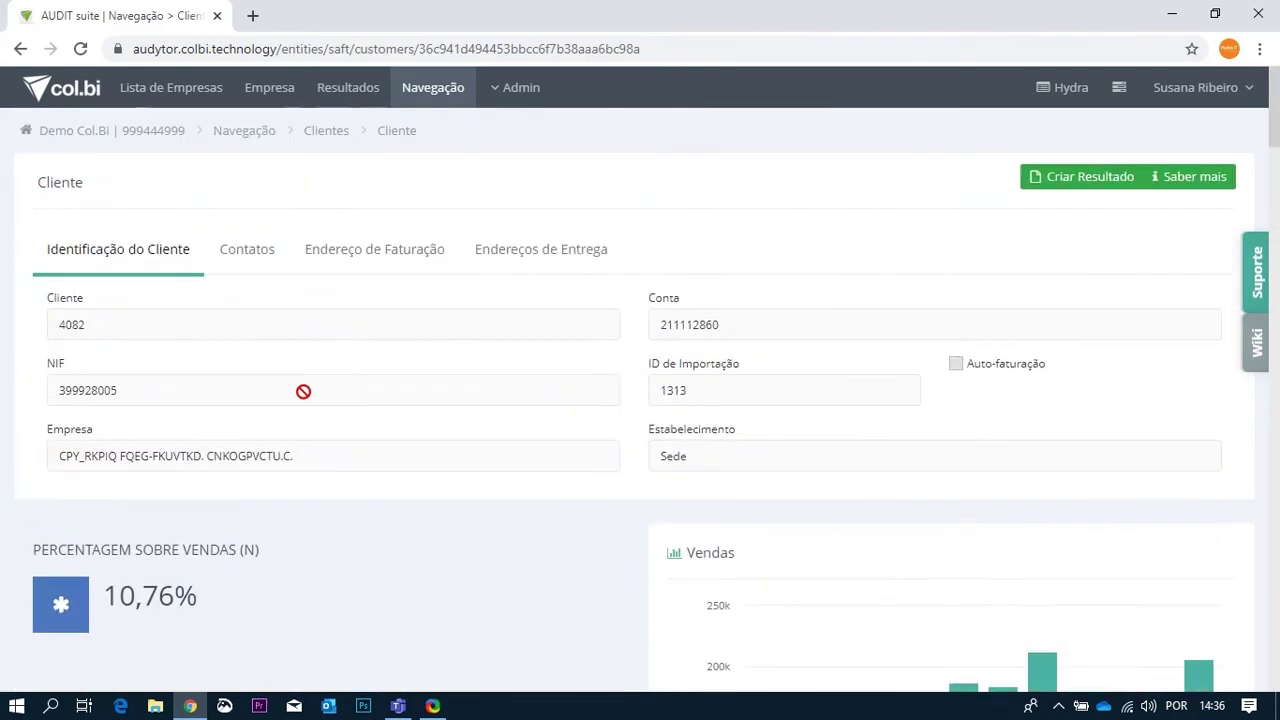
- Return to the company page and view the file upload area and file queue in its repository
{"action": "left_click", "coordinate": [19, 50]}
{"action": "left_click", "coordinate": [156, 184]}
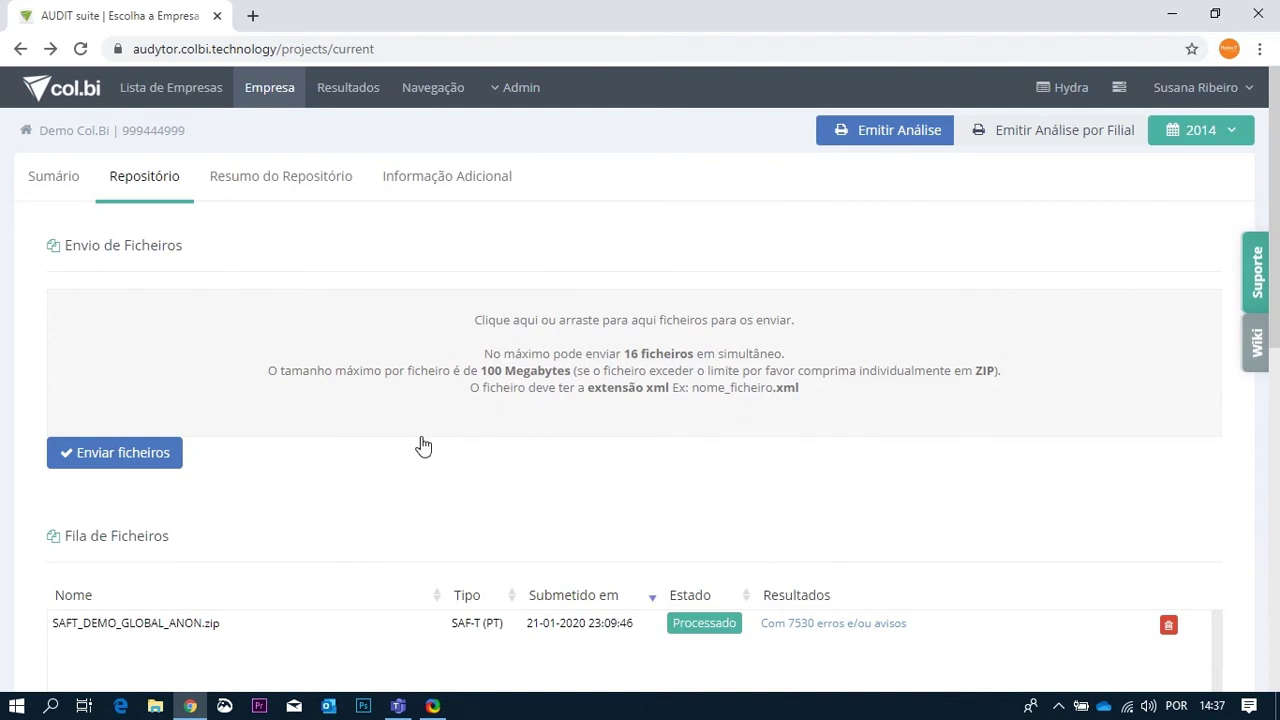
{"action": "scroll", "coordinate": [391, 445], "scroll_direction": "down", "scroll_amount": 2}
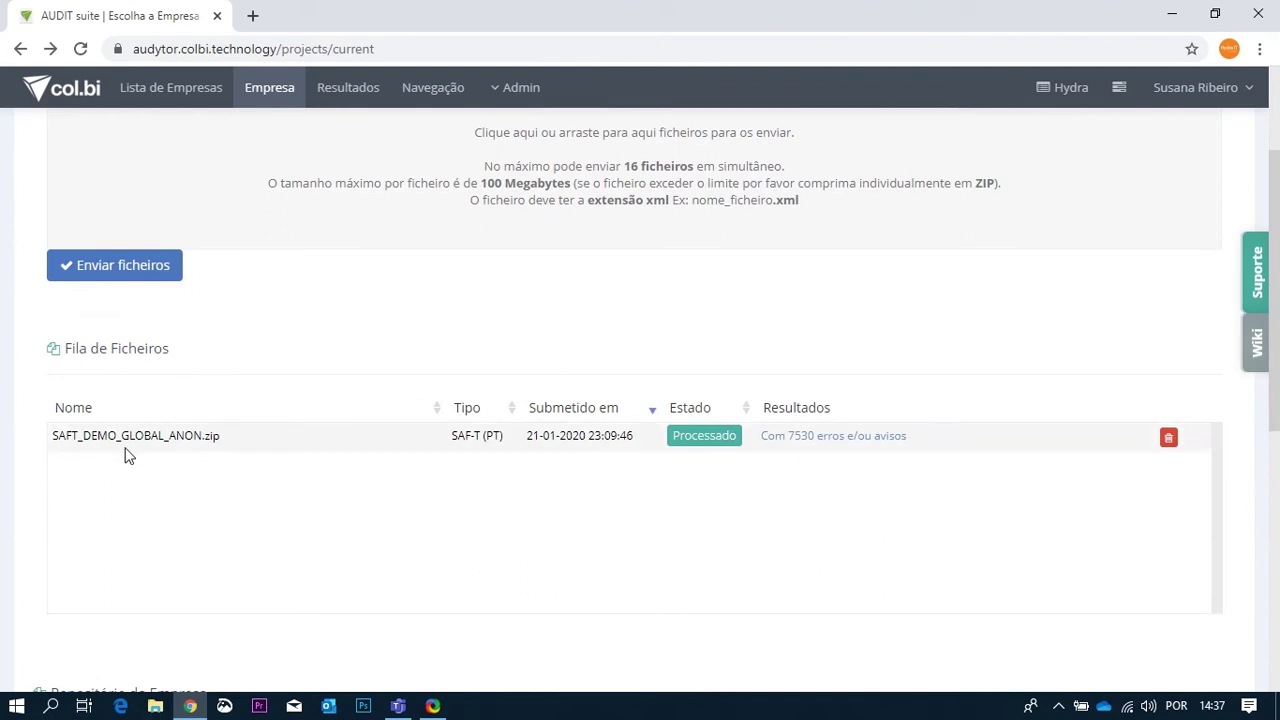
- Open the Resumo do Repositório view and examine the monthly overview of document series
{"action": "scroll", "coordinate": [291, 485], "scroll_direction": "up", "scroll_amount": 2}
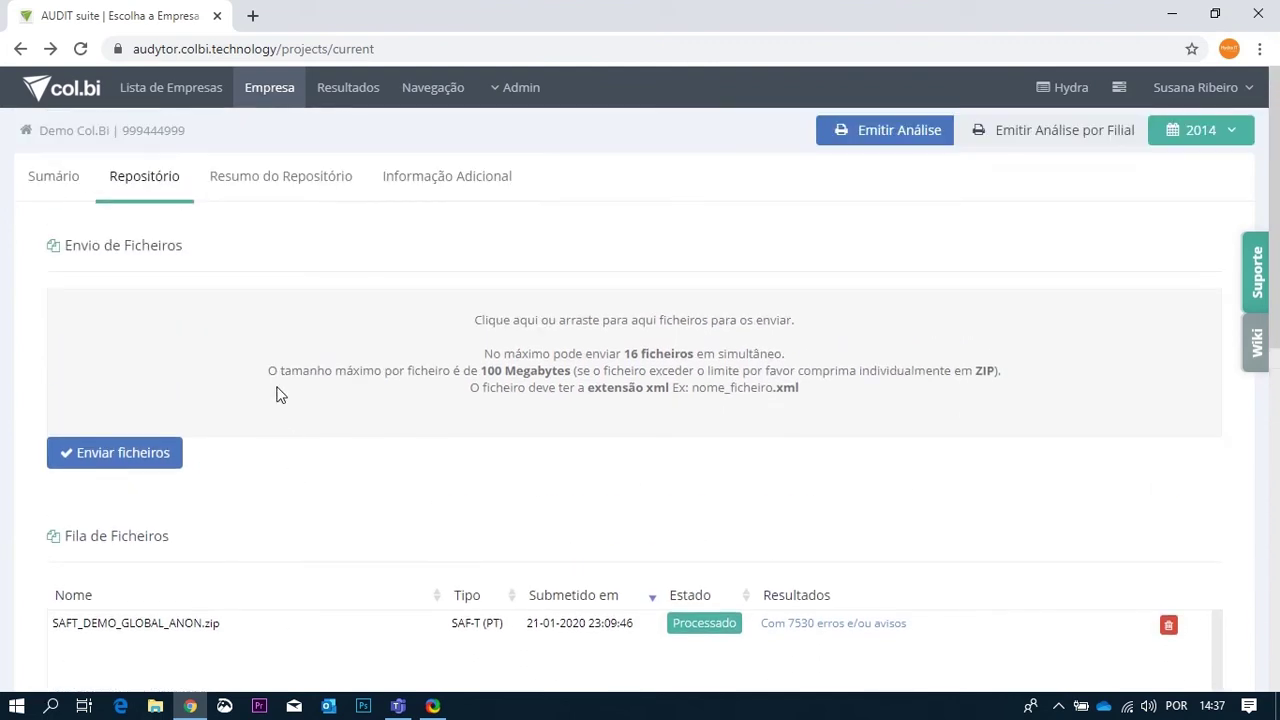
{"action": "left_click", "coordinate": [290, 180]}
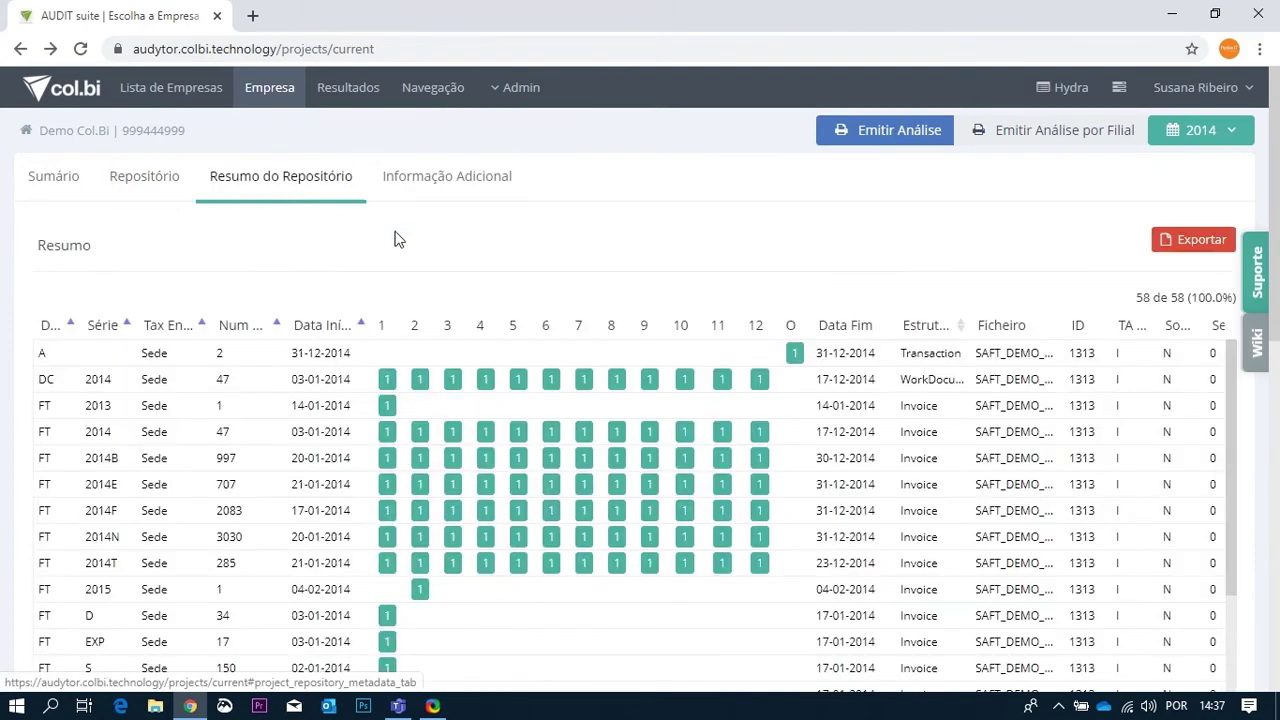
{"action": "scroll", "coordinate": [443, 226], "scroll_direction": "down", "scroll_amount": 2}
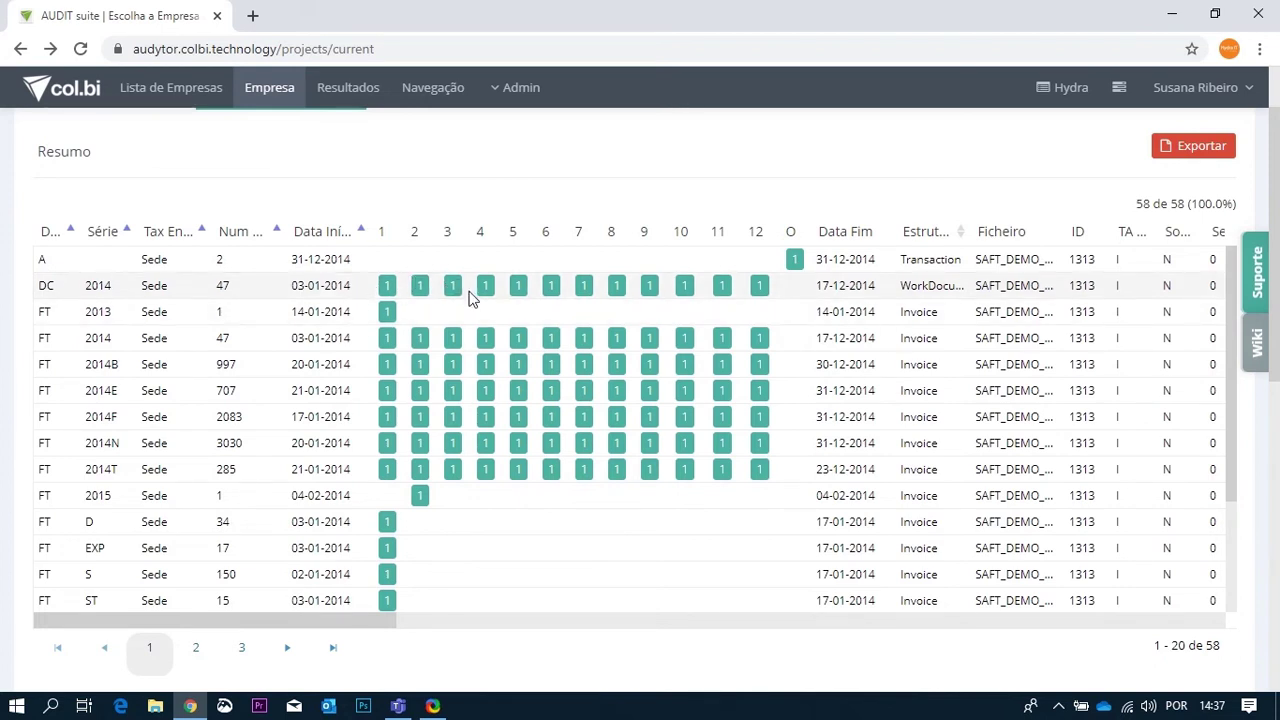
{"action": "scroll", "coordinate": [518, 285], "scroll_direction": "up", "scroll_amount": 1}
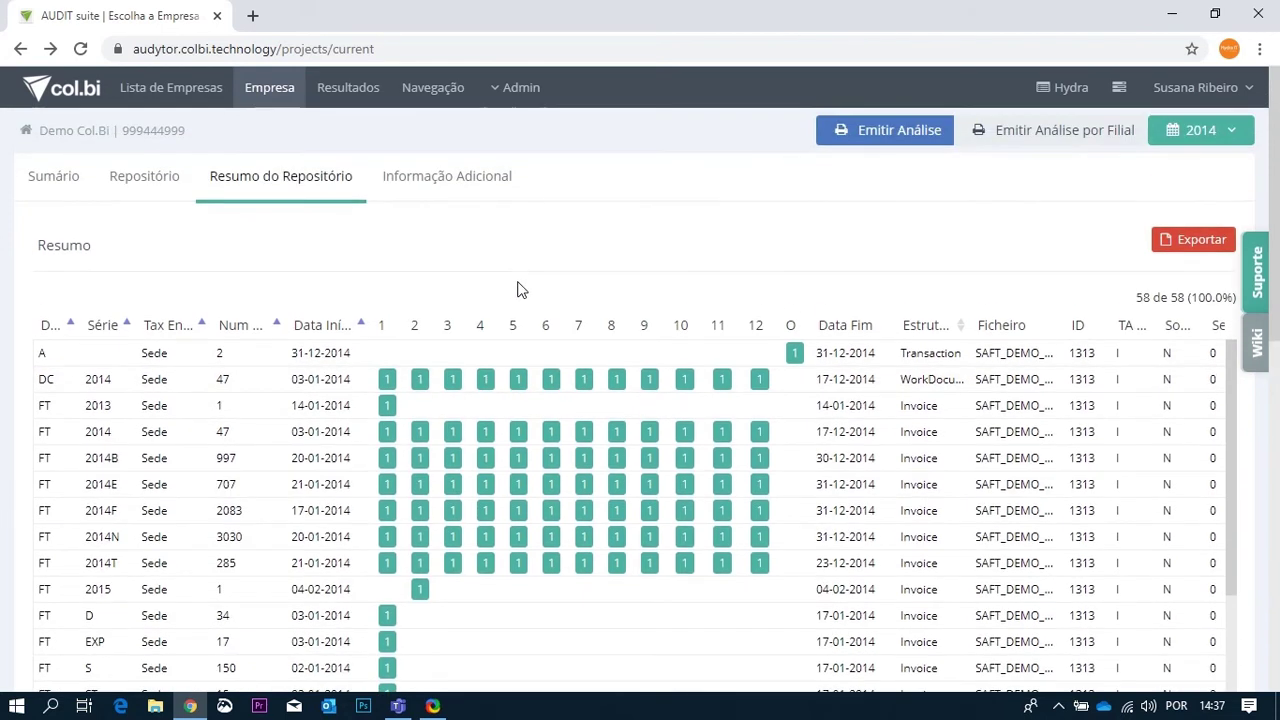
- Open the Navegação page and browse the commercial, accounting, integrity and taxonomy reports available
{"action": "left_click", "coordinate": [420, 104]}
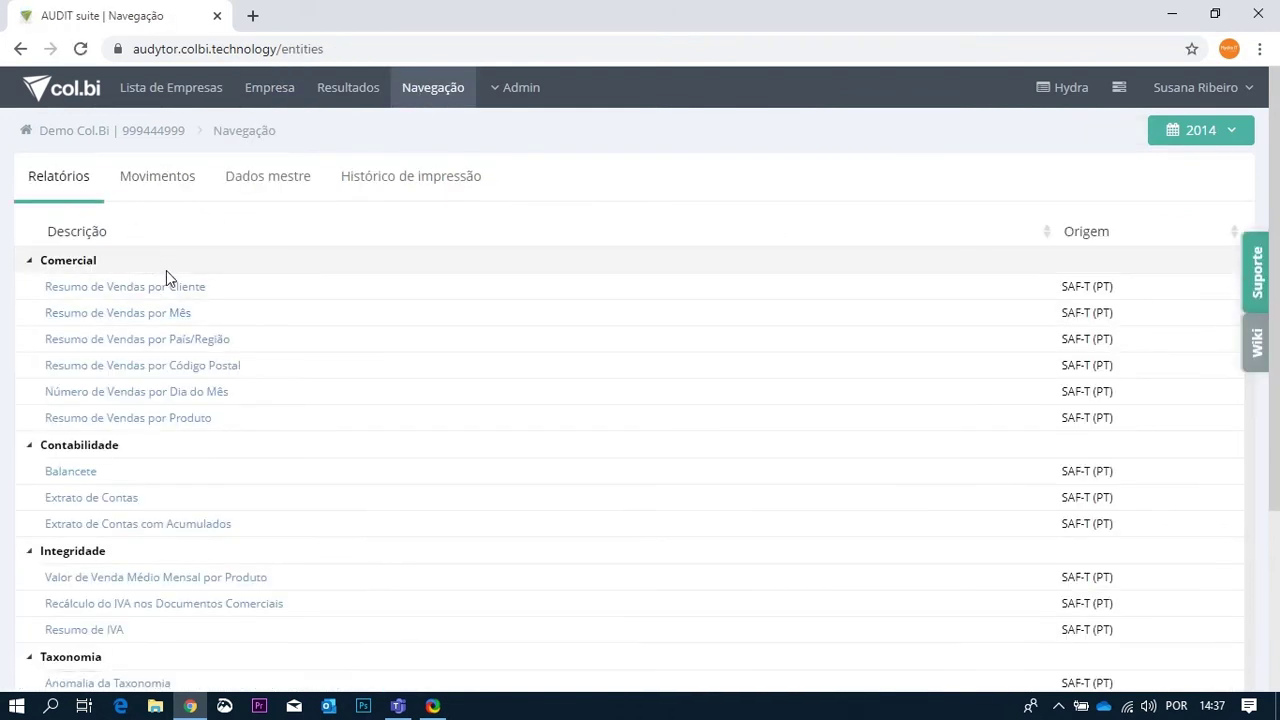
{"action": "scroll", "coordinate": [223, 318], "scroll_direction": "down", "scroll_amount": 2}
{"action": "scroll", "coordinate": [276, 316], "scroll_direction": "up", "scroll_amount": 2}
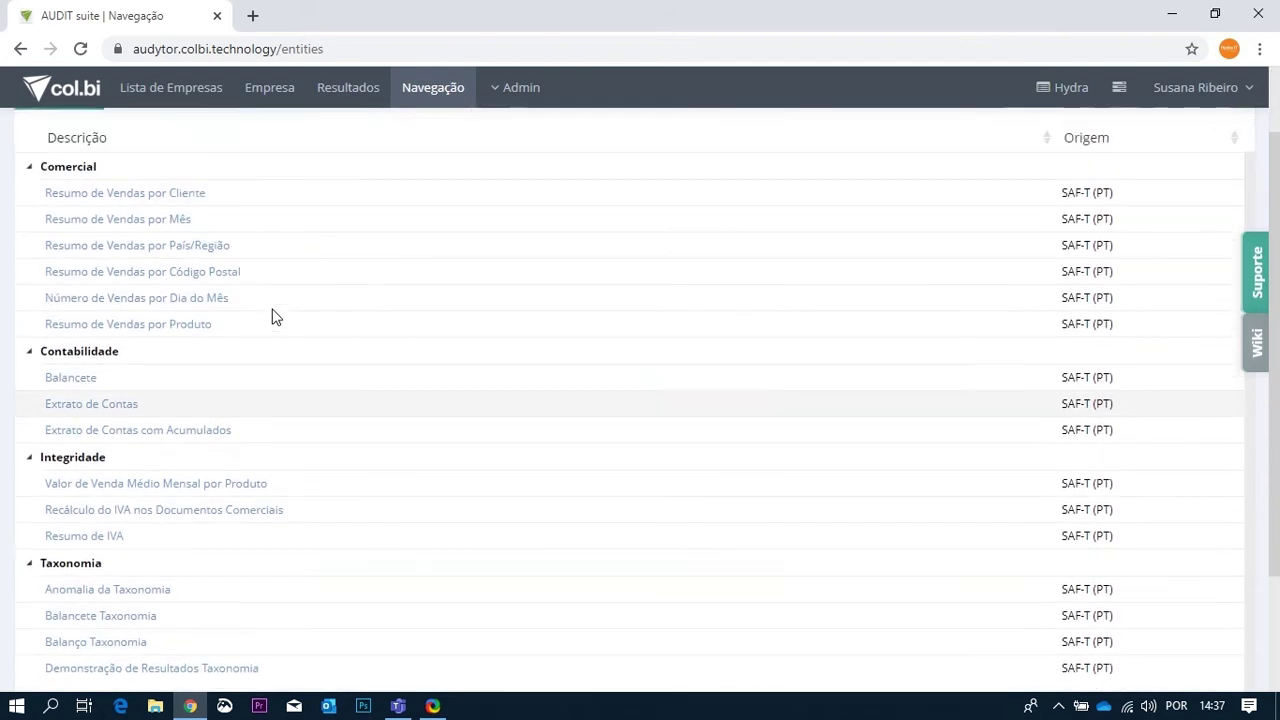
{"action": "scroll", "coordinate": [270, 312], "scroll_direction": "down", "scroll_amount": 2}
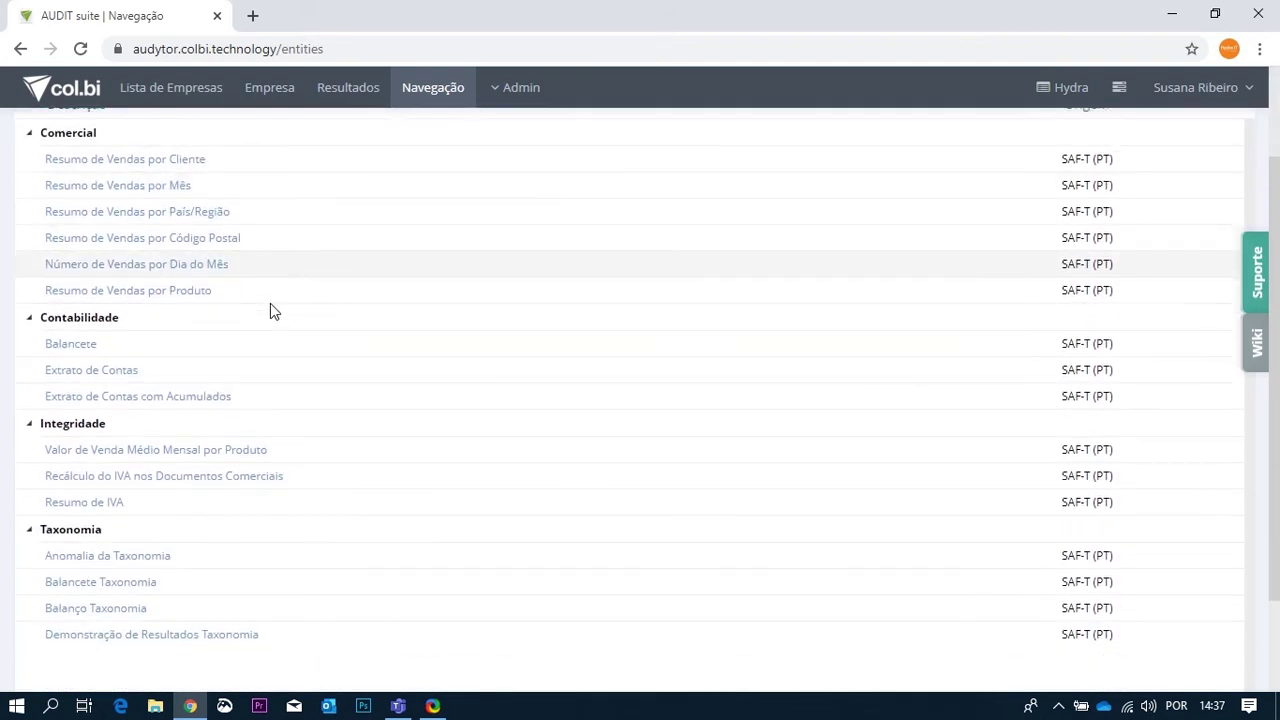
- Open the Balanço Taxonomia report, export it as CSV and open the downloaded file
{"action": "left_click", "coordinate": [105, 557]}
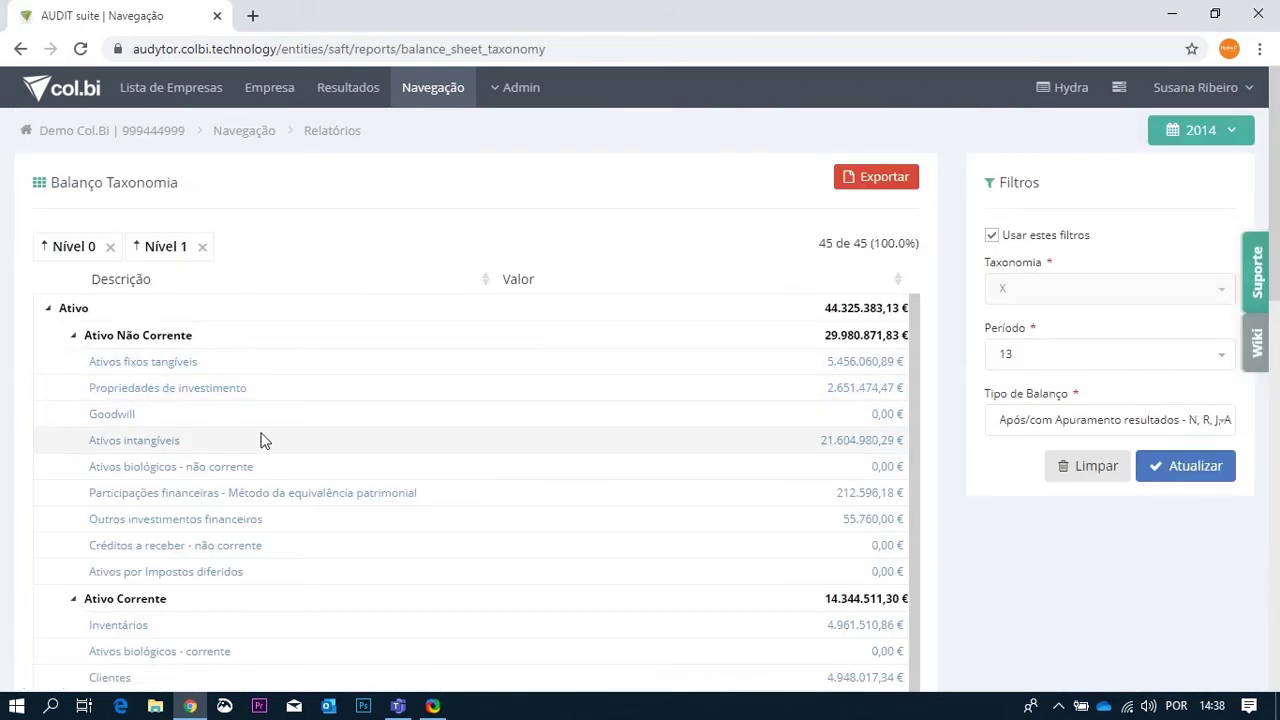
{"action": "scroll", "coordinate": [258, 438], "scroll_direction": "down", "scroll_amount": 1}
{"action": "scroll", "coordinate": [889, 543], "scroll_direction": "up", "scroll_amount": 1}
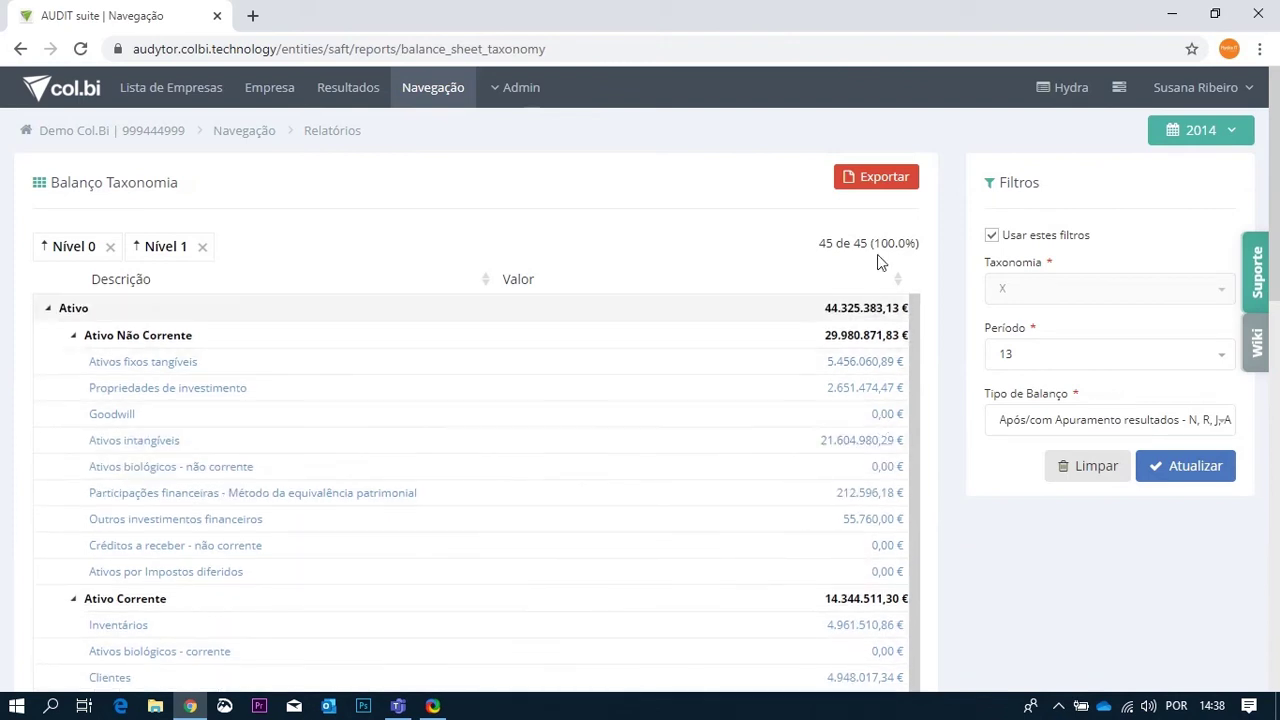
{"action": "left_click", "coordinate": [887, 179]}
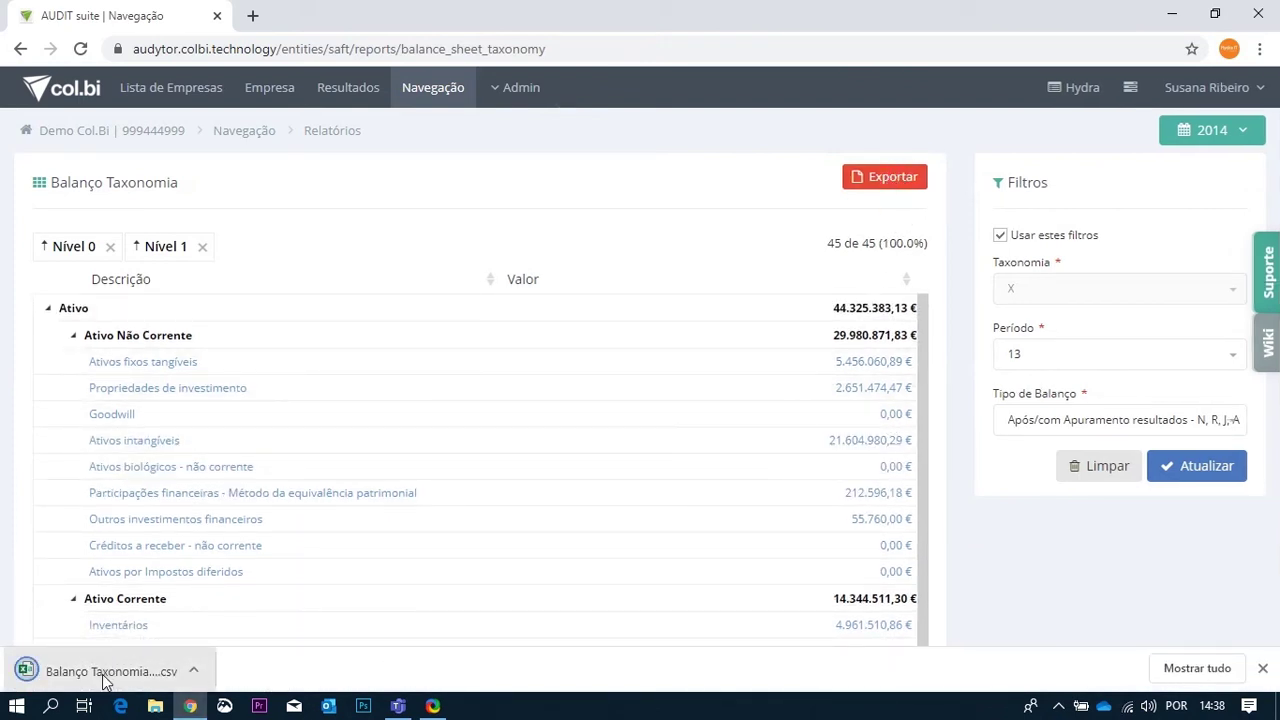
{"action": "left_click", "coordinate": [104, 676]}
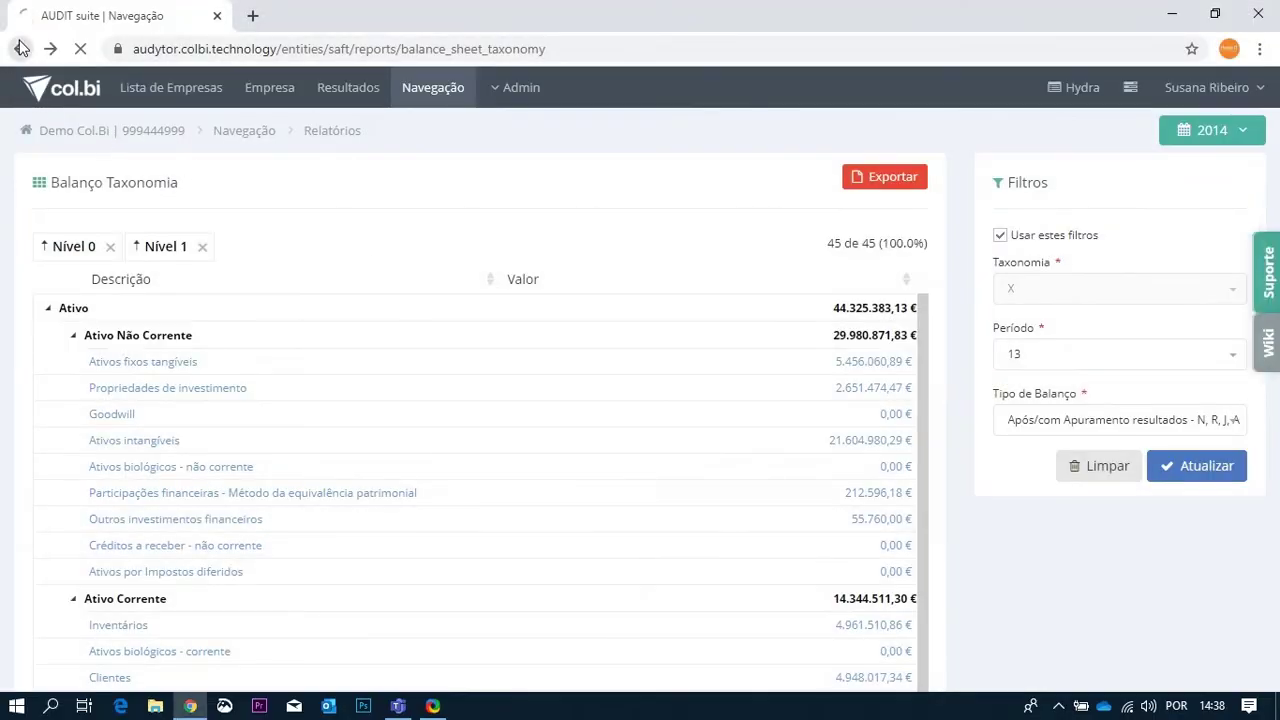
- Return to the Navegação page and view its Movimentos and Dados mestre listings, ending on Movimentos
{"action": "left_click", "coordinate": [175, 175]}
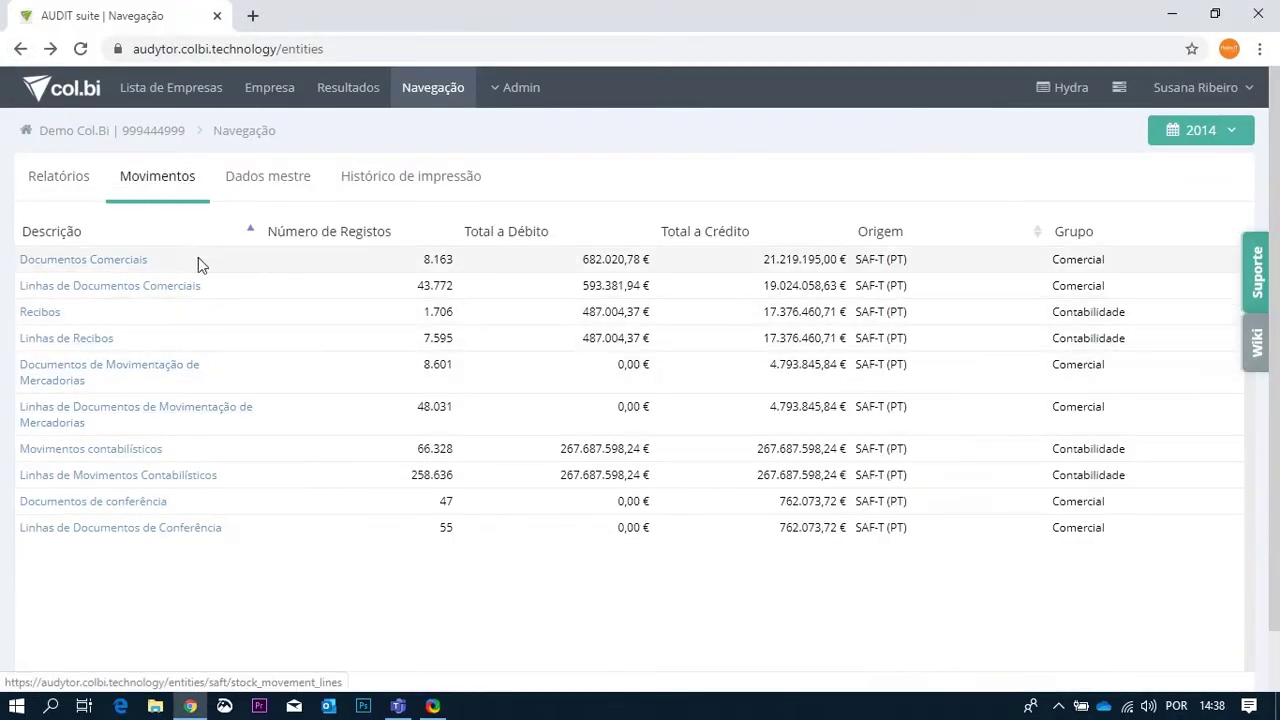
{"action": "left_click", "coordinate": [280, 200]}
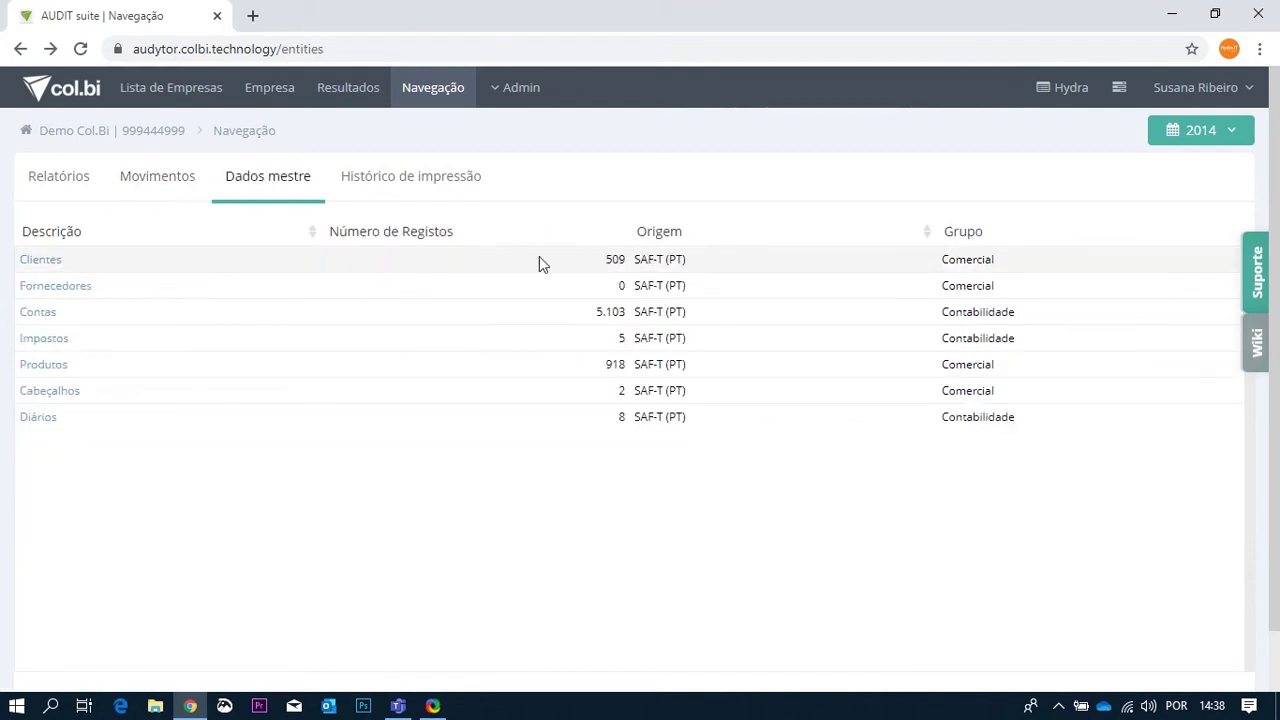
{"action": "left_click", "coordinate": [190, 176]}
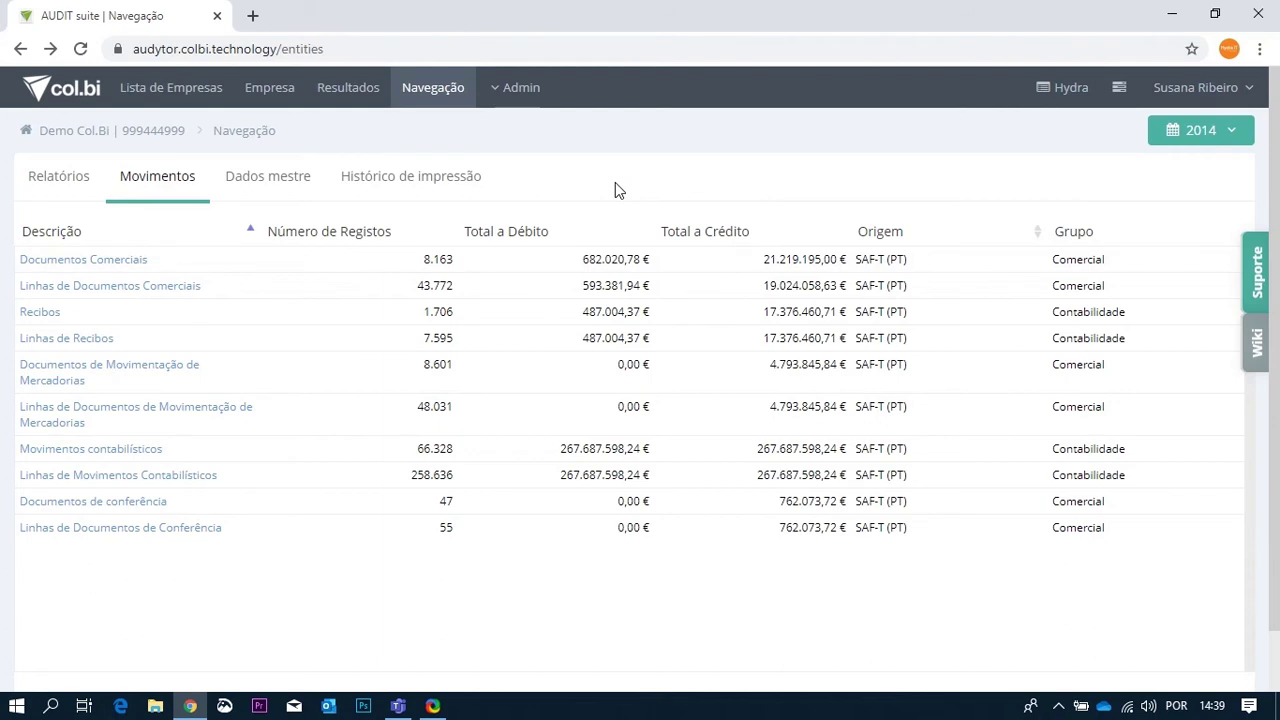
- Open the Resultados page and look through the summary of findings grouped by Categoria
{"action": "left_click", "coordinate": [364, 100]}
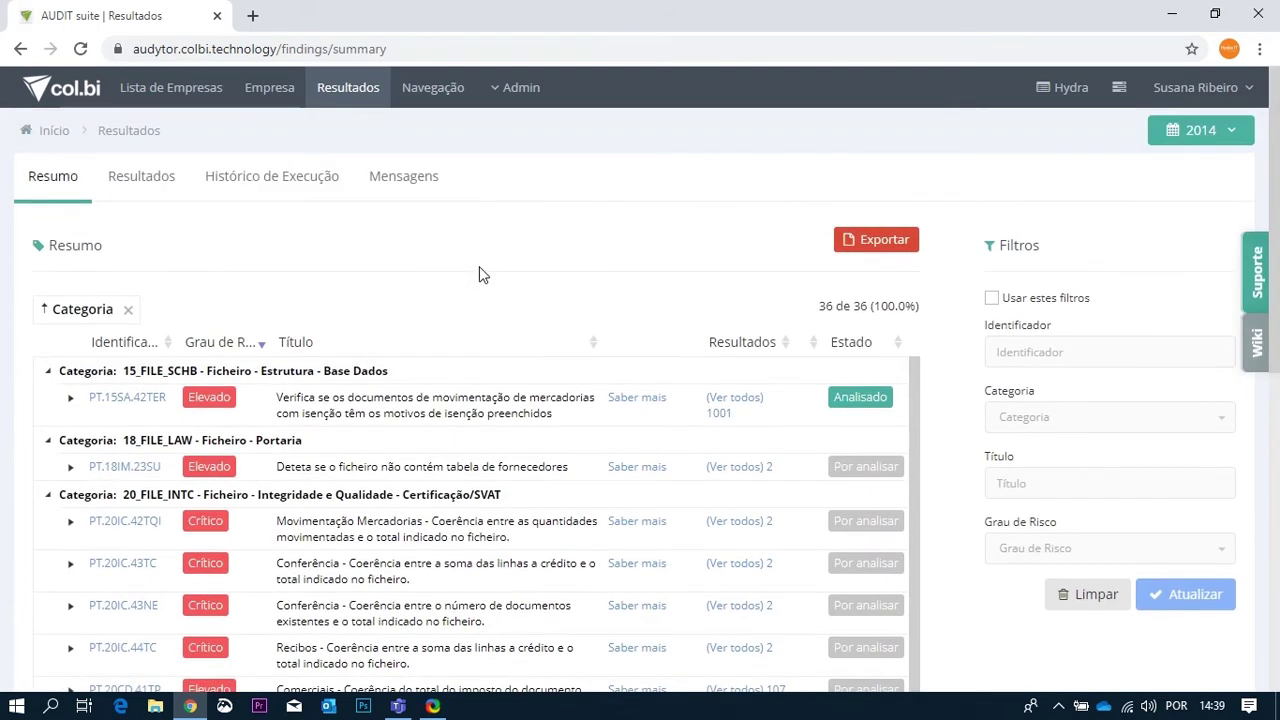
{"action": "scroll", "coordinate": [383, 363], "scroll_direction": "down", "scroll_amount": 5}
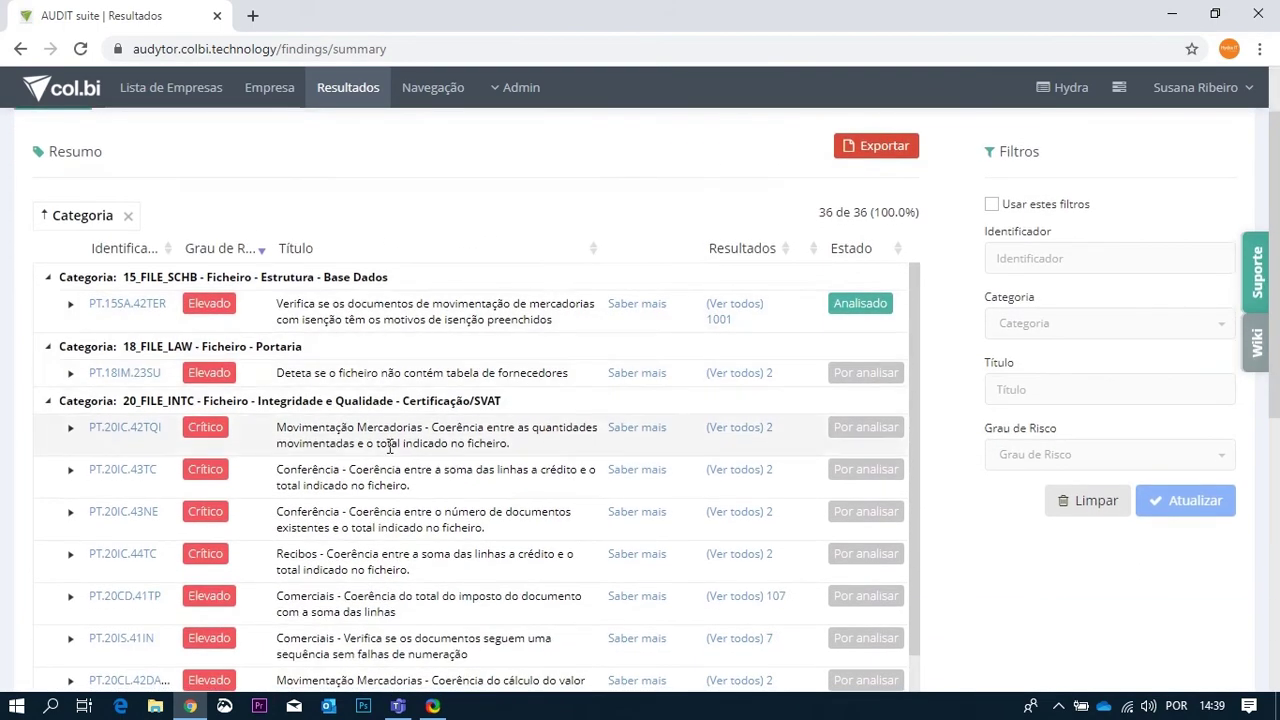
{"action": "scroll", "coordinate": [383, 400], "scroll_direction": "up", "scroll_amount": 5}
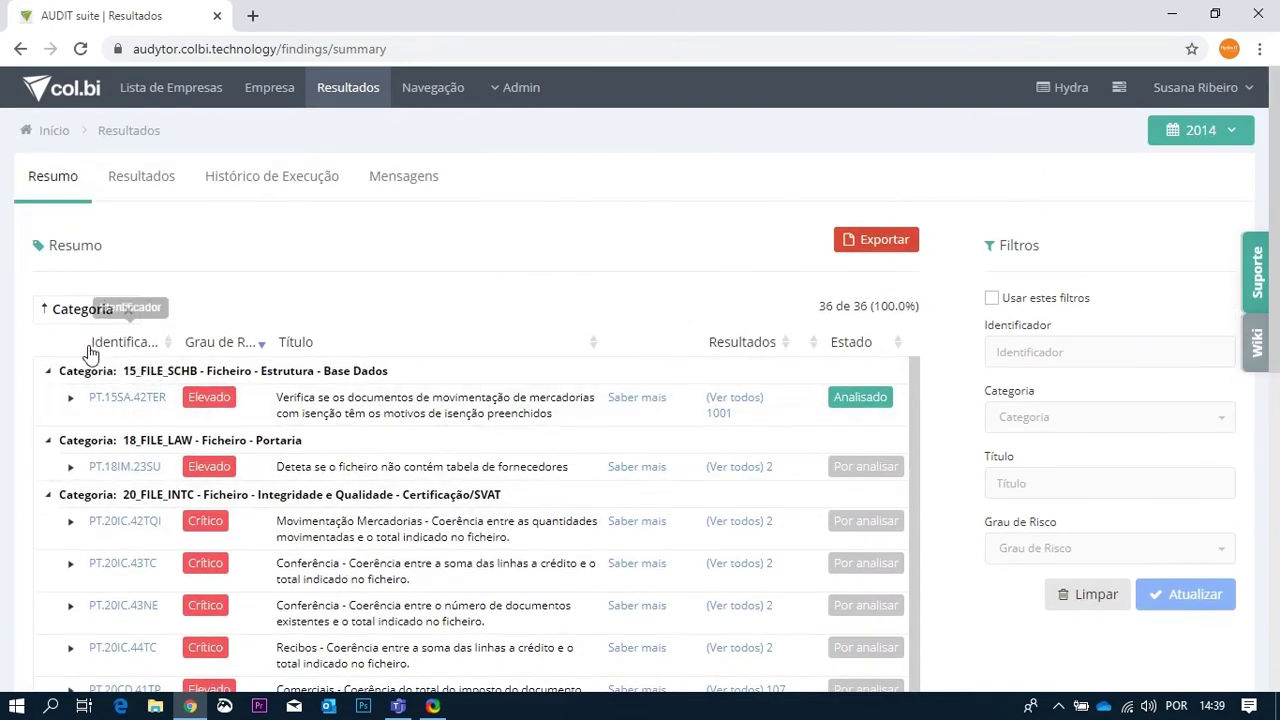
- Look through the detailed list of individual findings and return to the findings summary
{"action": "left_click", "coordinate": [152, 180]}
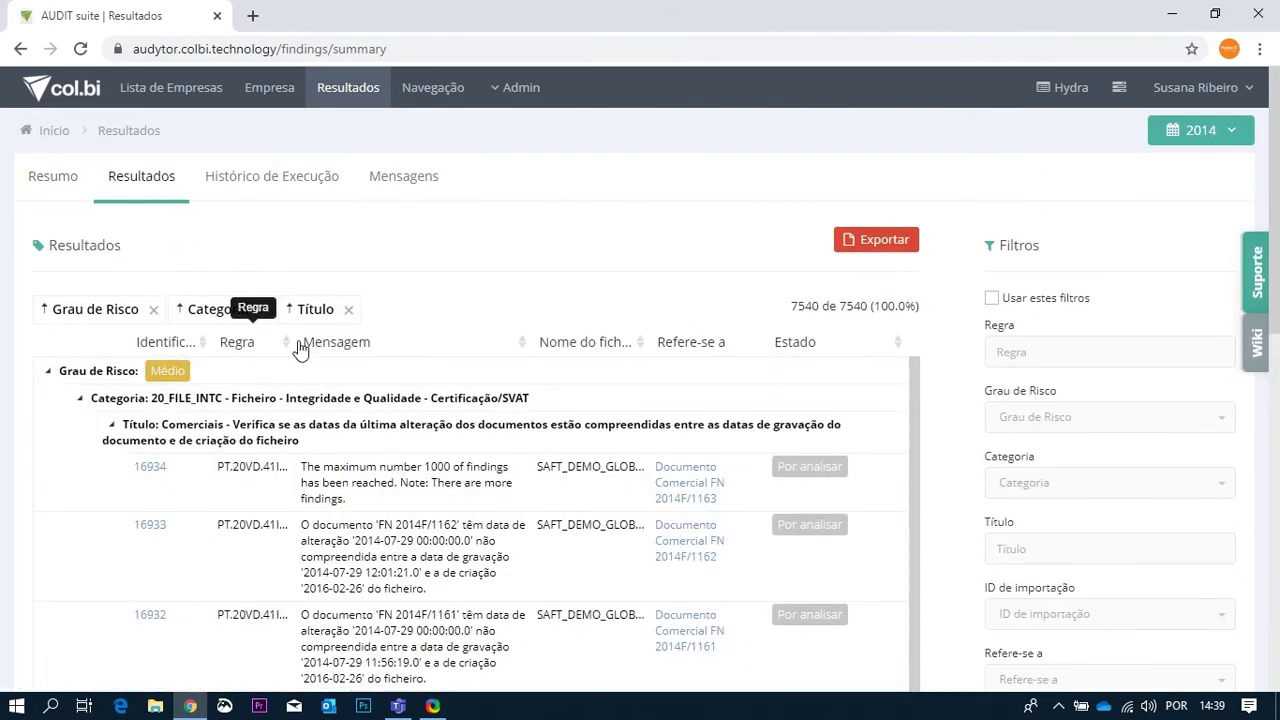
{"action": "scroll", "coordinate": [410, 415], "scroll_direction": "down", "scroll_amount": 5}
{"action": "scroll", "coordinate": [427, 443], "scroll_direction": "up", "scroll_amount": 5}
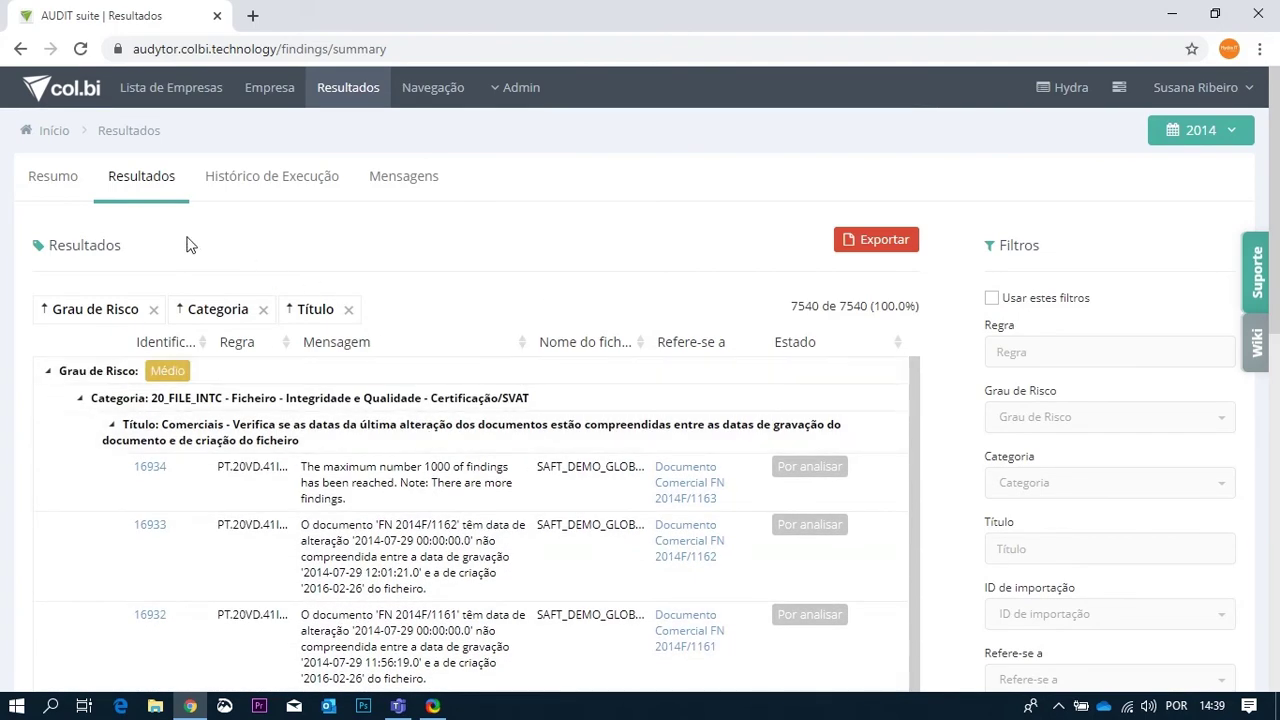
{"action": "left_click", "coordinate": [57, 184]}
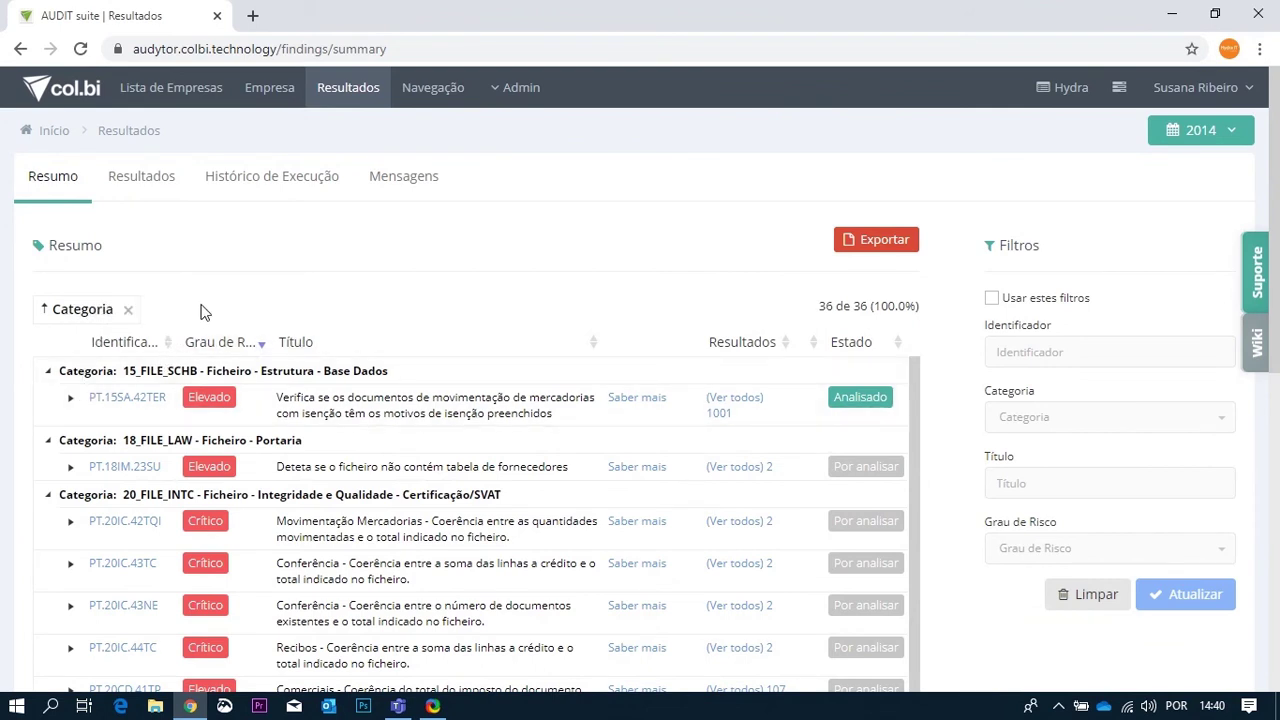
- Try grouping the findings summary by Grau de Risco and by Título, removing each added grouping
{"action": "left_click_drag", "start_coordinate": [212, 347], "coordinate": [54, 318]}
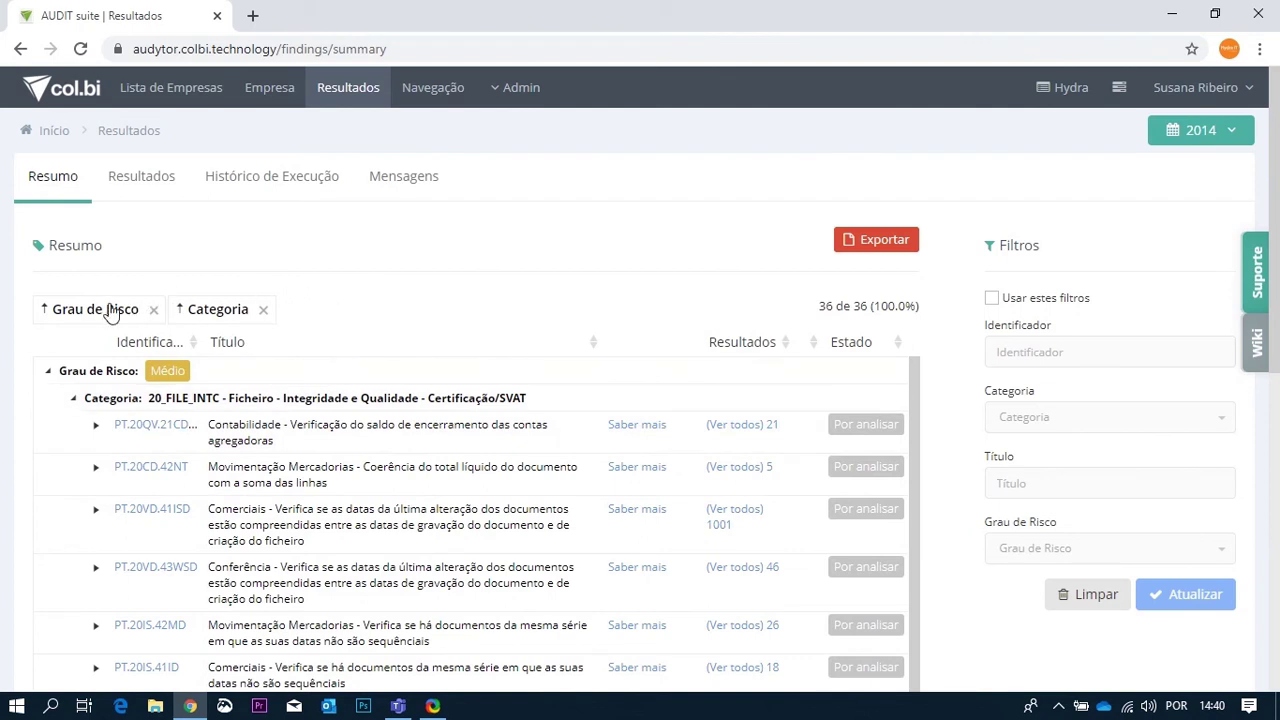
{"action": "mouse_move", "coordinate": [113, 316]}
{"action": "left_mouse_down"}
{"action": "mouse_move", "coordinate": [258, 338]}
{"action": "mouse_move", "coordinate": [243, 345]}
{"action": "mouse_move", "coordinate": [292, 318]}
{"action": "mouse_move", "coordinate": [106, 305]}
{"action": "left_mouse_up"}
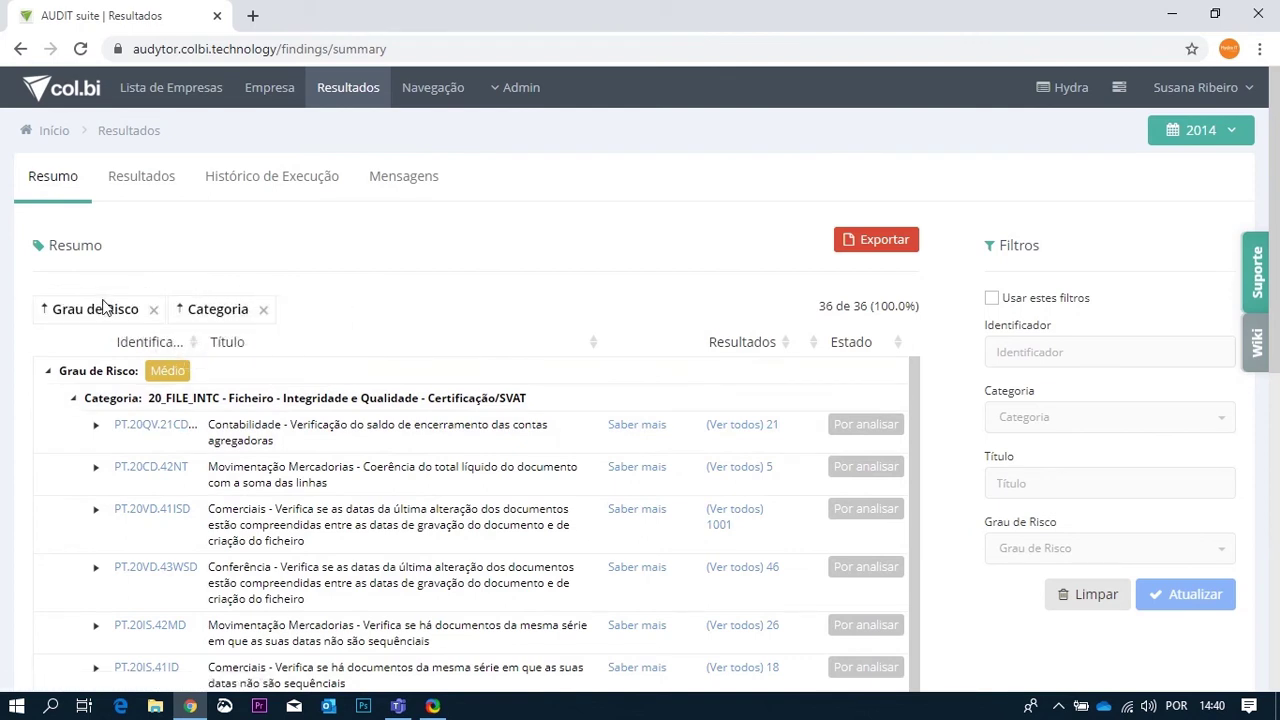
{"action": "left_click", "coordinate": [153, 313]}
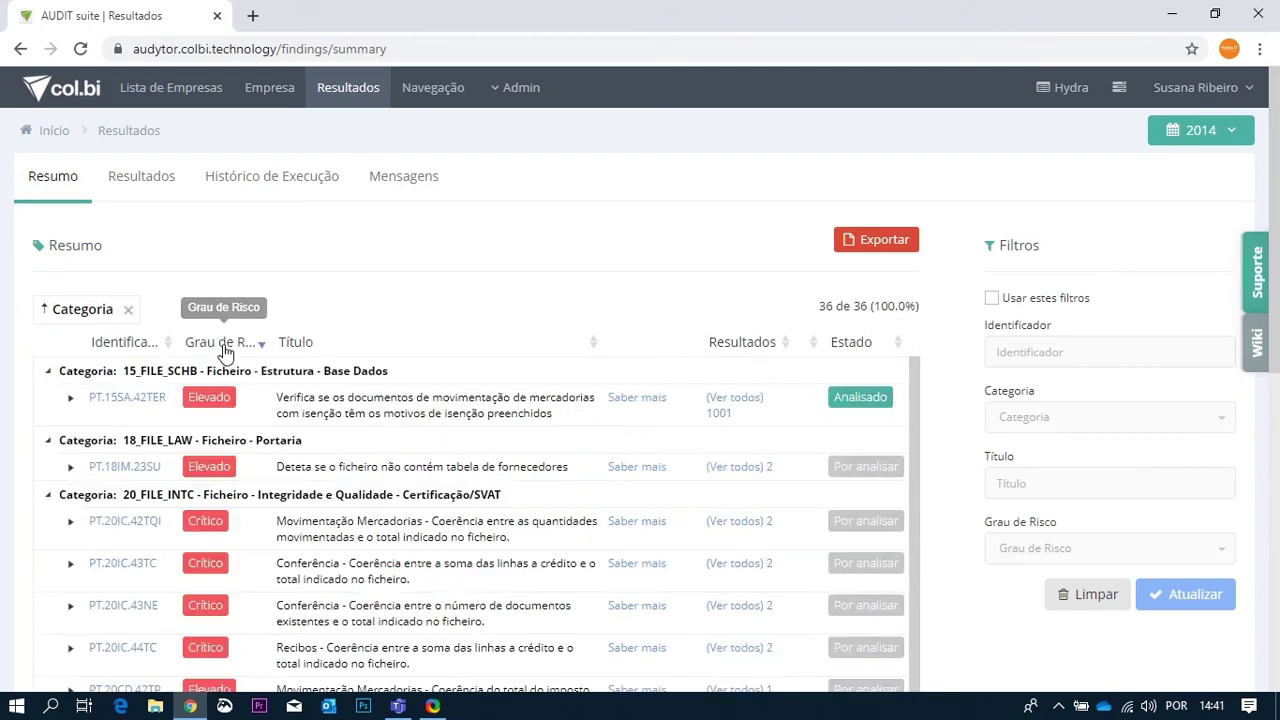
{"action": "left_click_drag", "start_coordinate": [285, 345], "coordinate": [60, 306]}
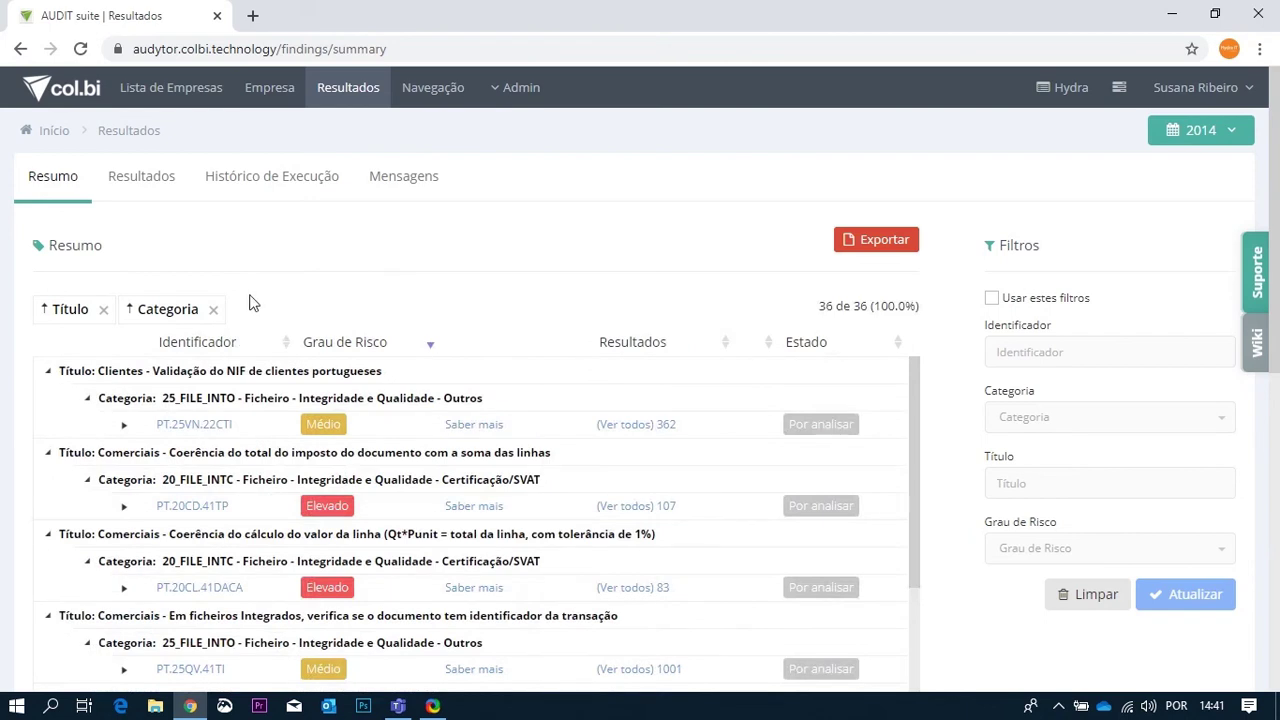
{"action": "left_click", "coordinate": [103, 311]}
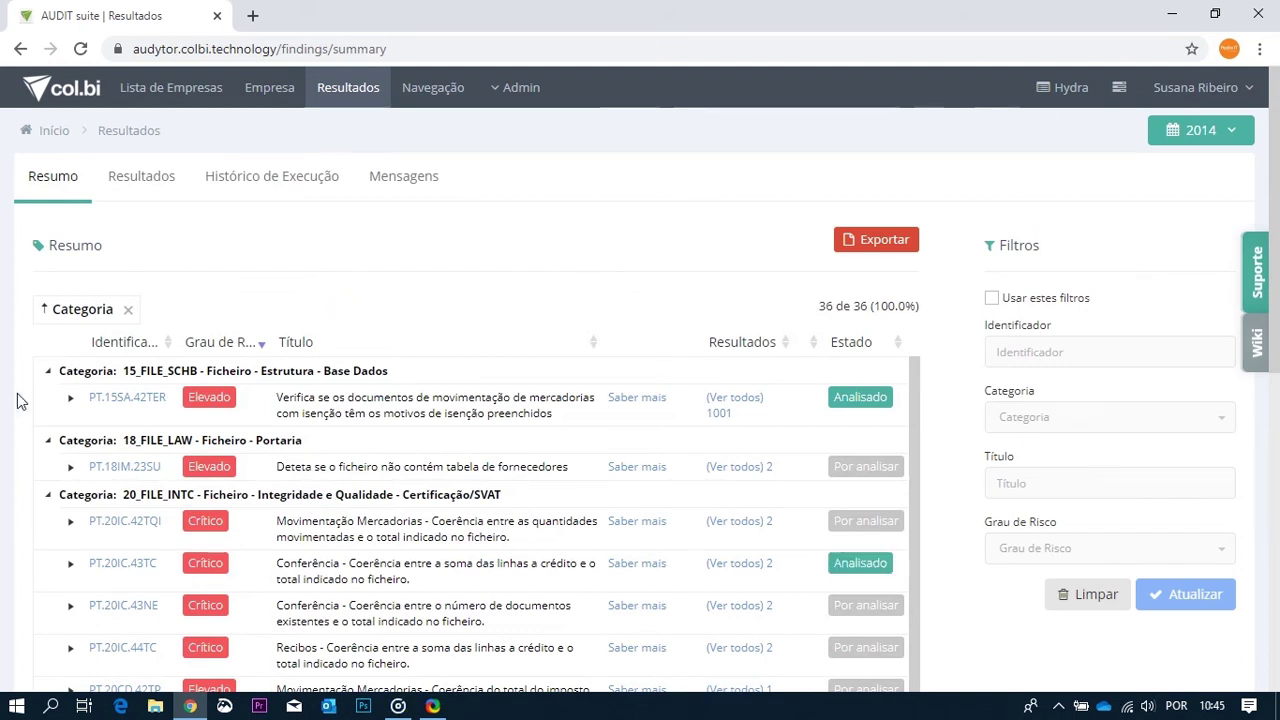
- View the definition of rule PT.20IS.44PN and its listed findings, returning to the findings summary after each
{"action": "scroll", "coordinate": [423, 323], "scroll_direction": "down", "scroll_amount": 5}
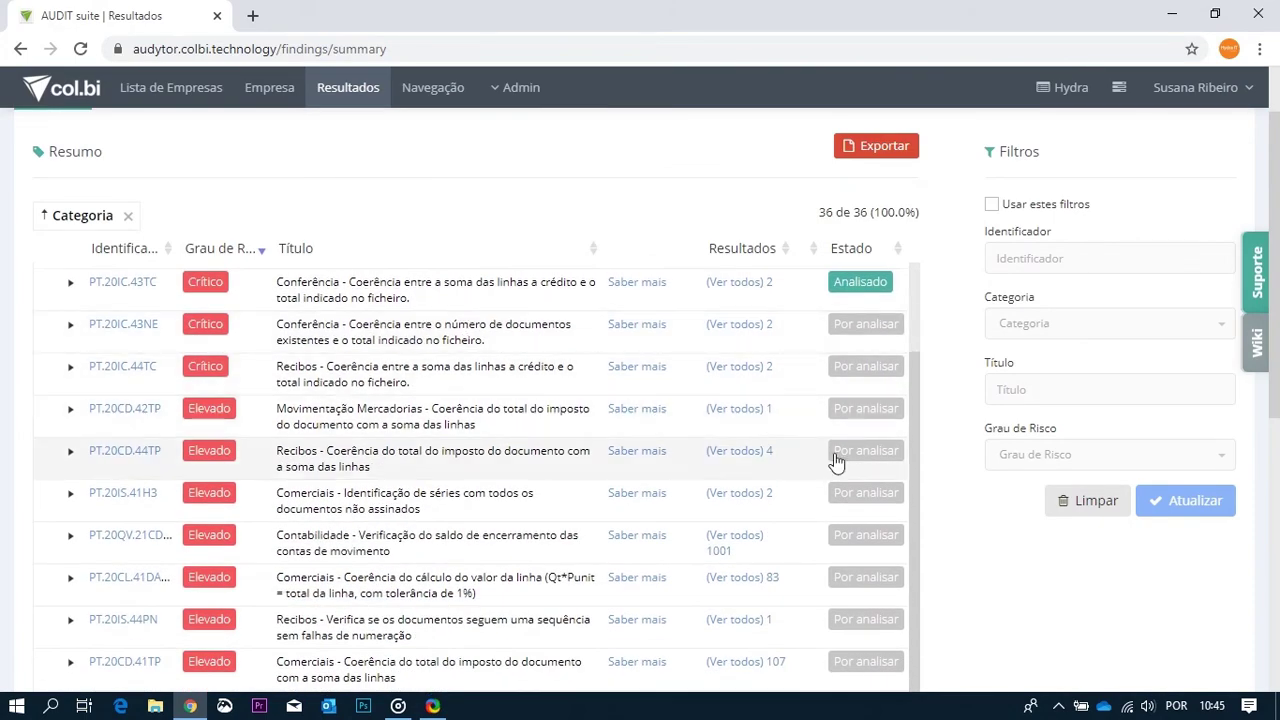
{"action": "scroll", "coordinate": [920, 466], "scroll_direction": "down", "scroll_amount": 2}
{"action": "scroll", "coordinate": [770, 405], "scroll_direction": "up", "scroll_amount": 1}
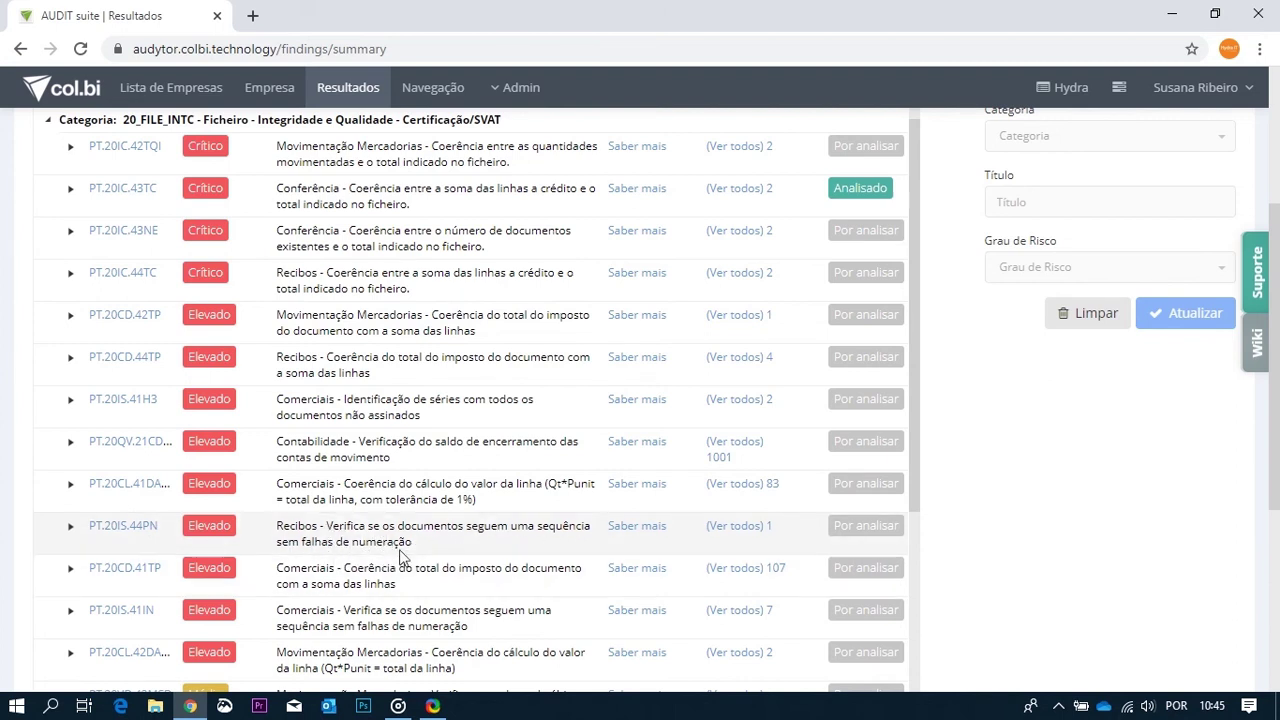
{"action": "left_click", "coordinate": [107, 524]}
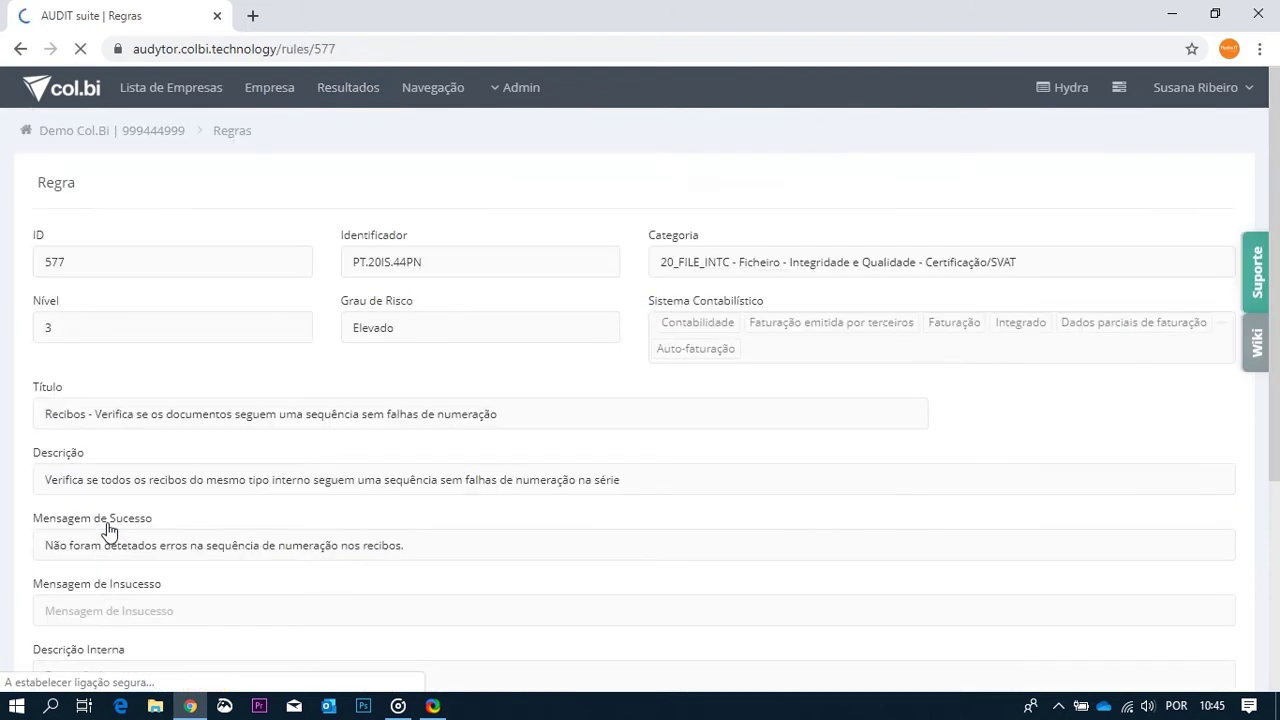
{"action": "left_click", "coordinate": [20, 48]}
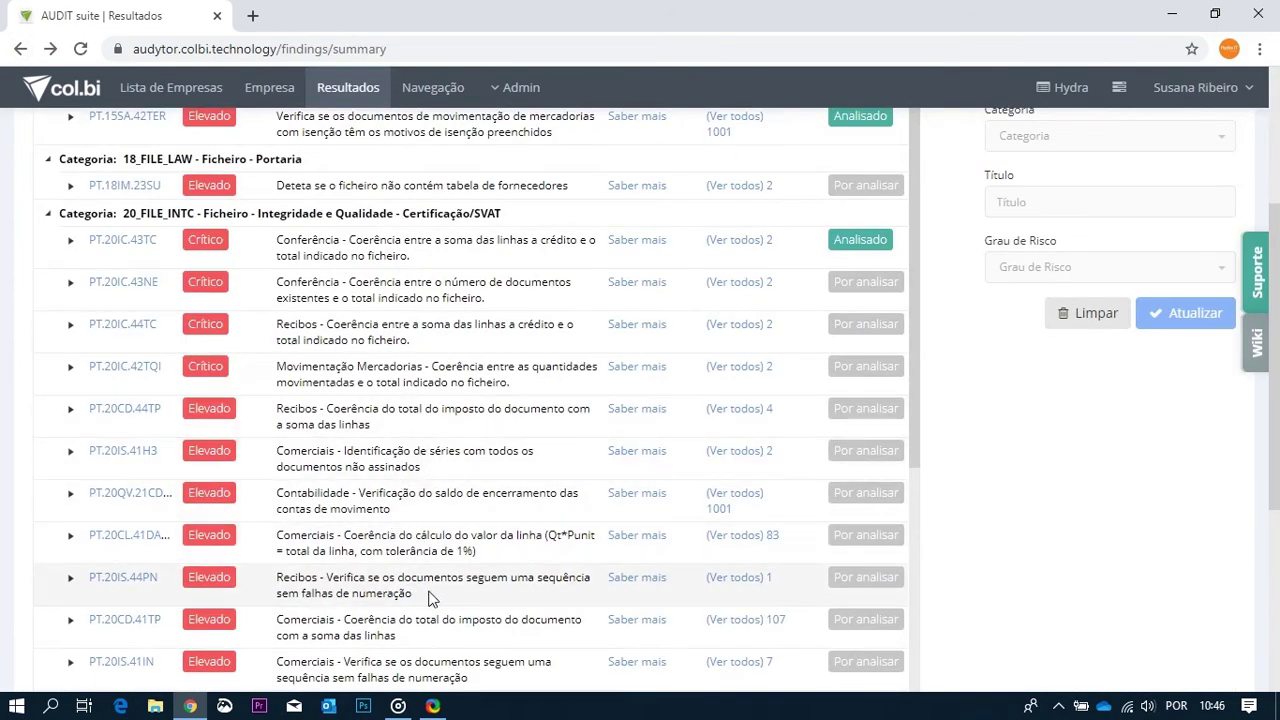
{"action": "left_click", "coordinate": [746, 588]}
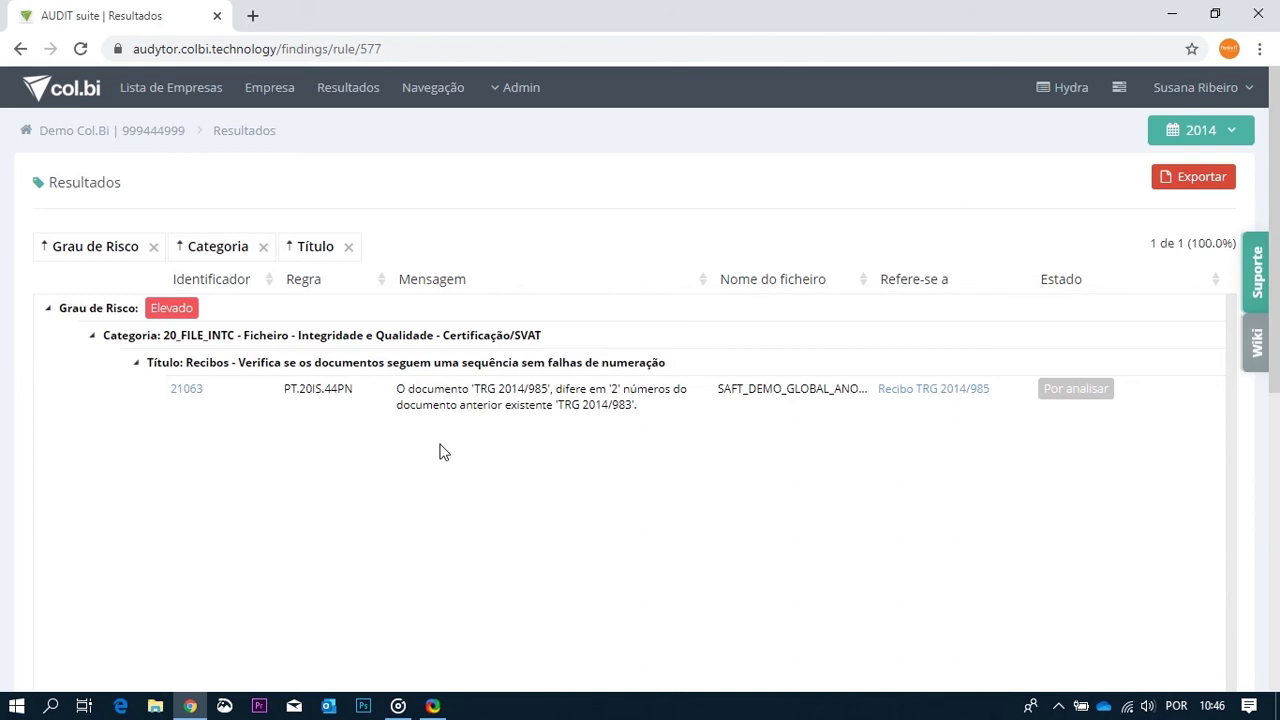
{"action": "left_click", "coordinate": [20, 48]}
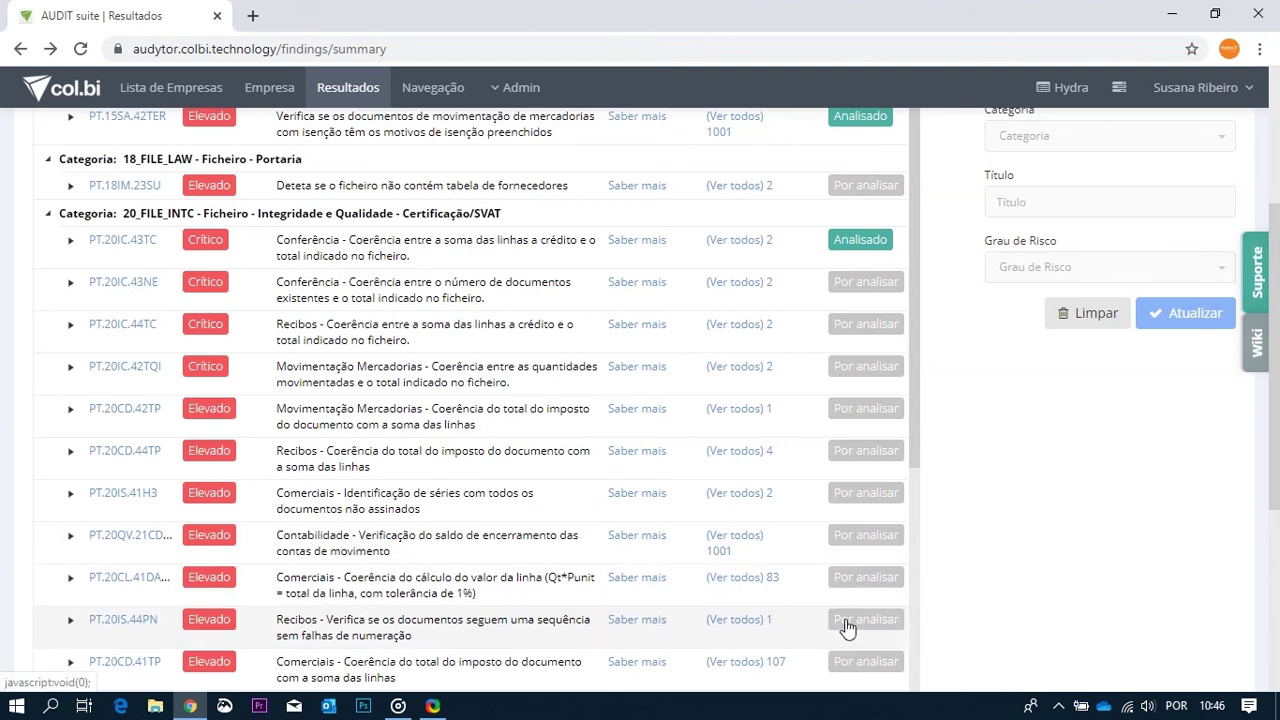
- Save an audit note justifying rule PT.20IS.44PN's finding with "Erros reportados à pessoa responsável.", leaving Em conformidade unchecked, and return to the findings summary
{"action": "scroll", "coordinate": [847, 622], "scroll_direction": "down", "scroll_amount": 1}
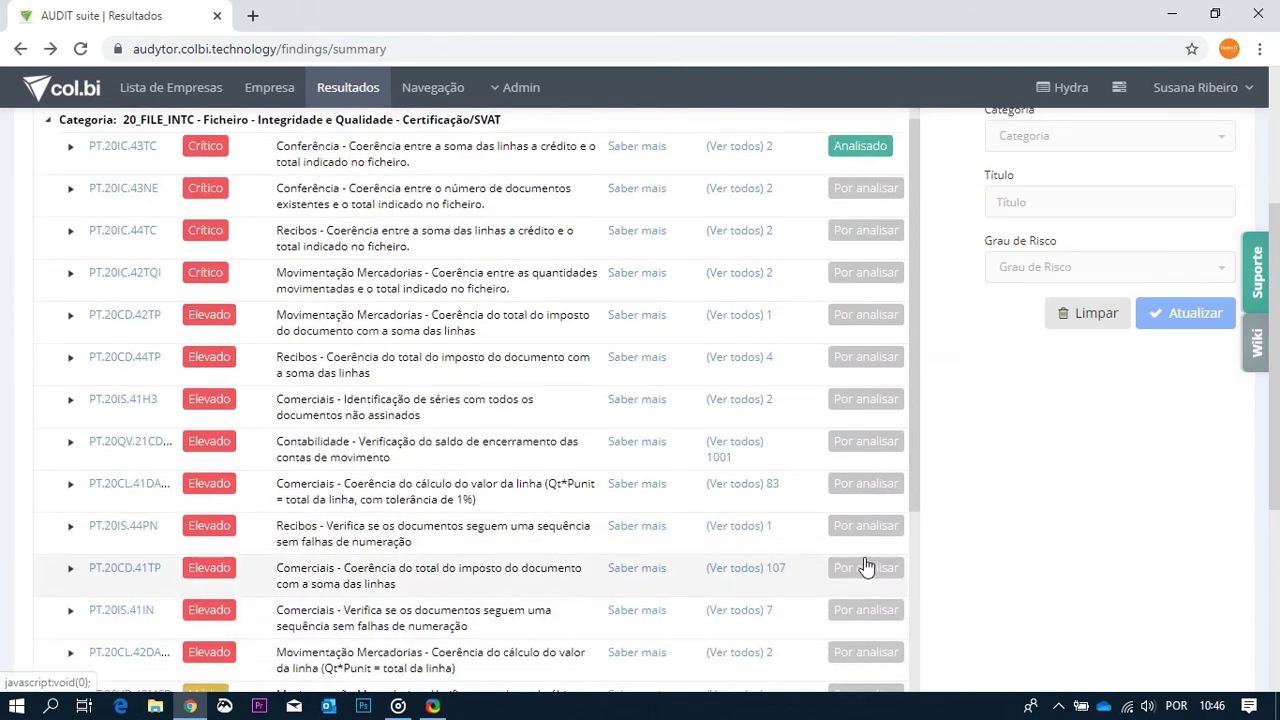
{"action": "left_click", "coordinate": [726, 532]}
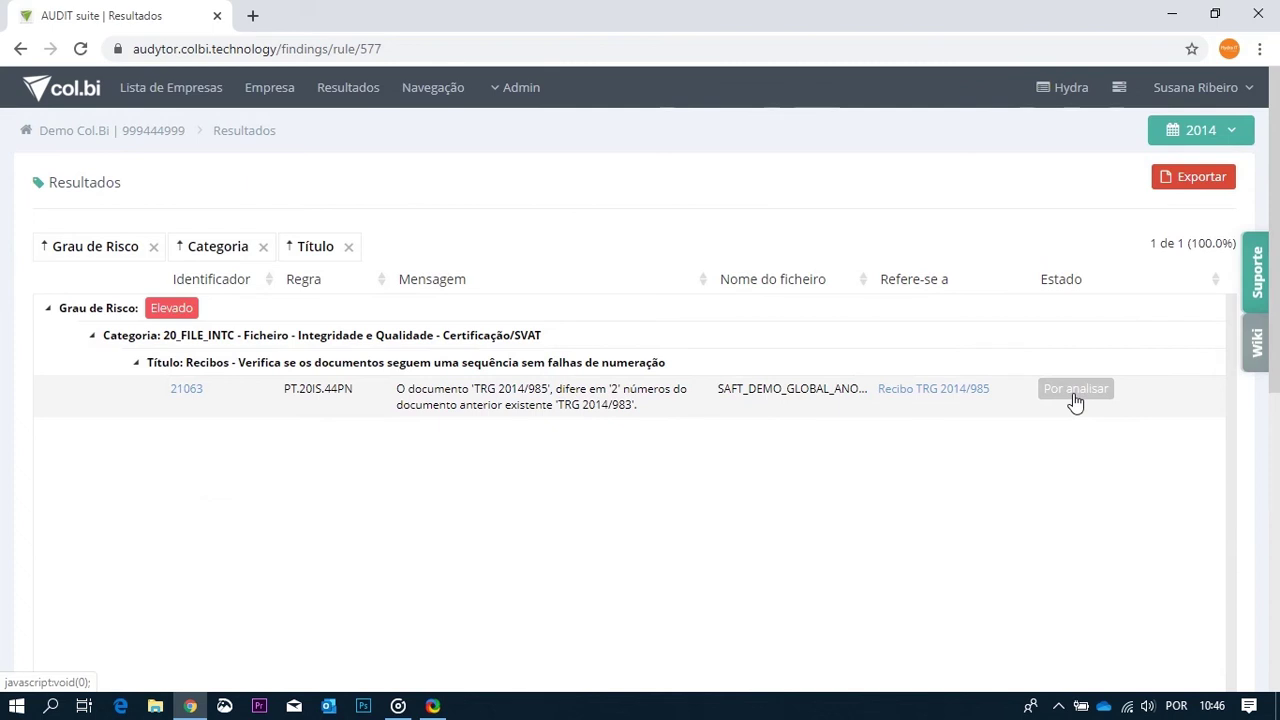
{"action": "left_click", "coordinate": [1075, 390]}
{"action": "left_click", "coordinate": [465, 441]}
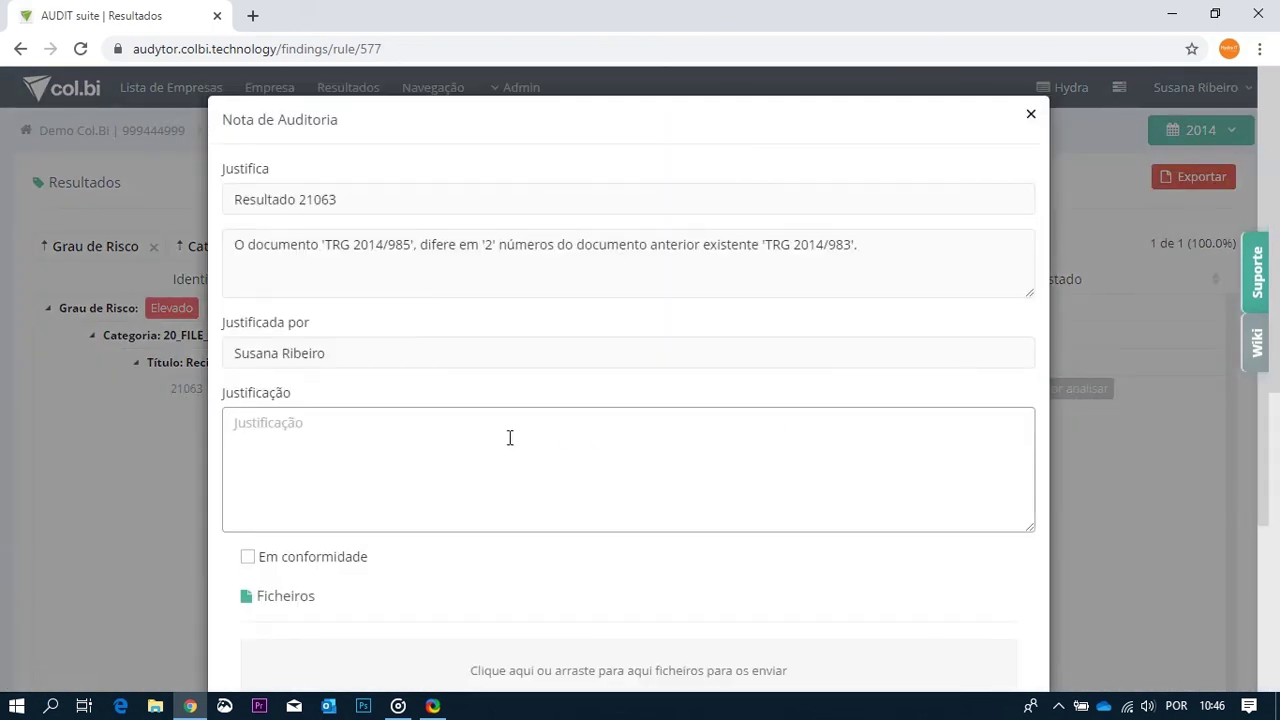
{"action": "type", "text": "Erros reportados à pessoa responsável."}
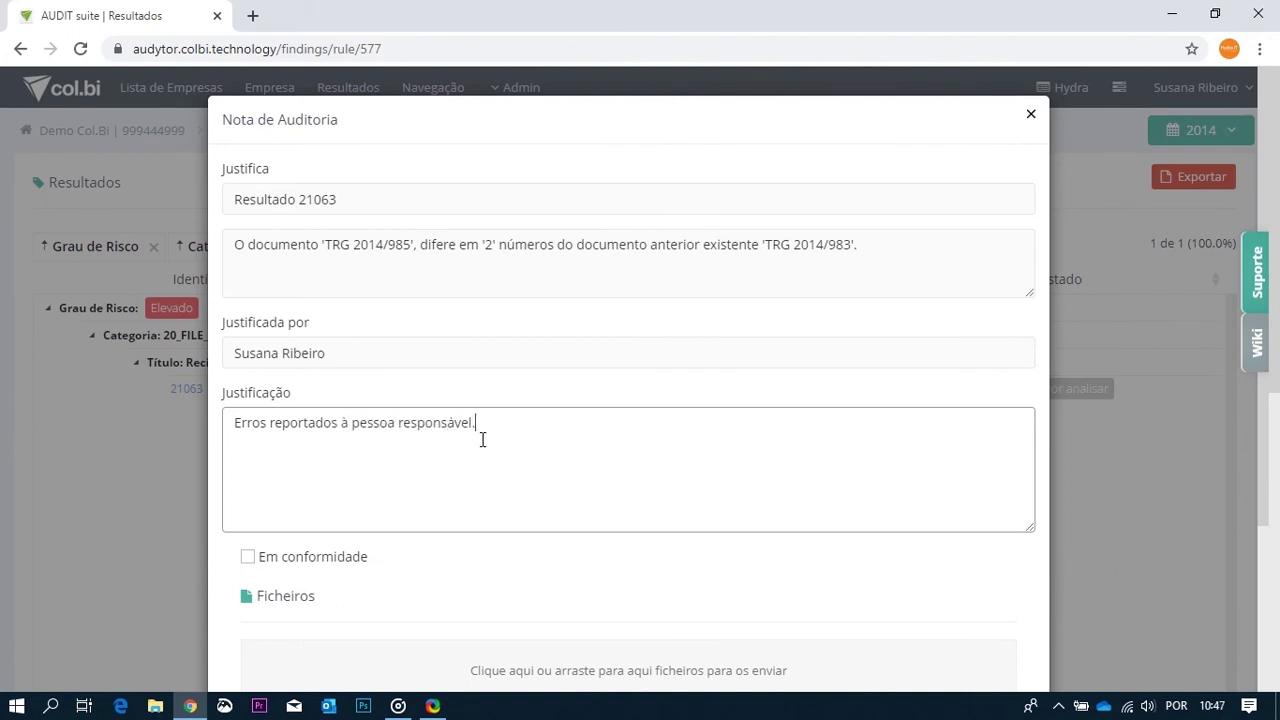
{"action": "scroll", "coordinate": [450, 452], "scroll_direction": "down", "scroll_amount": 1}
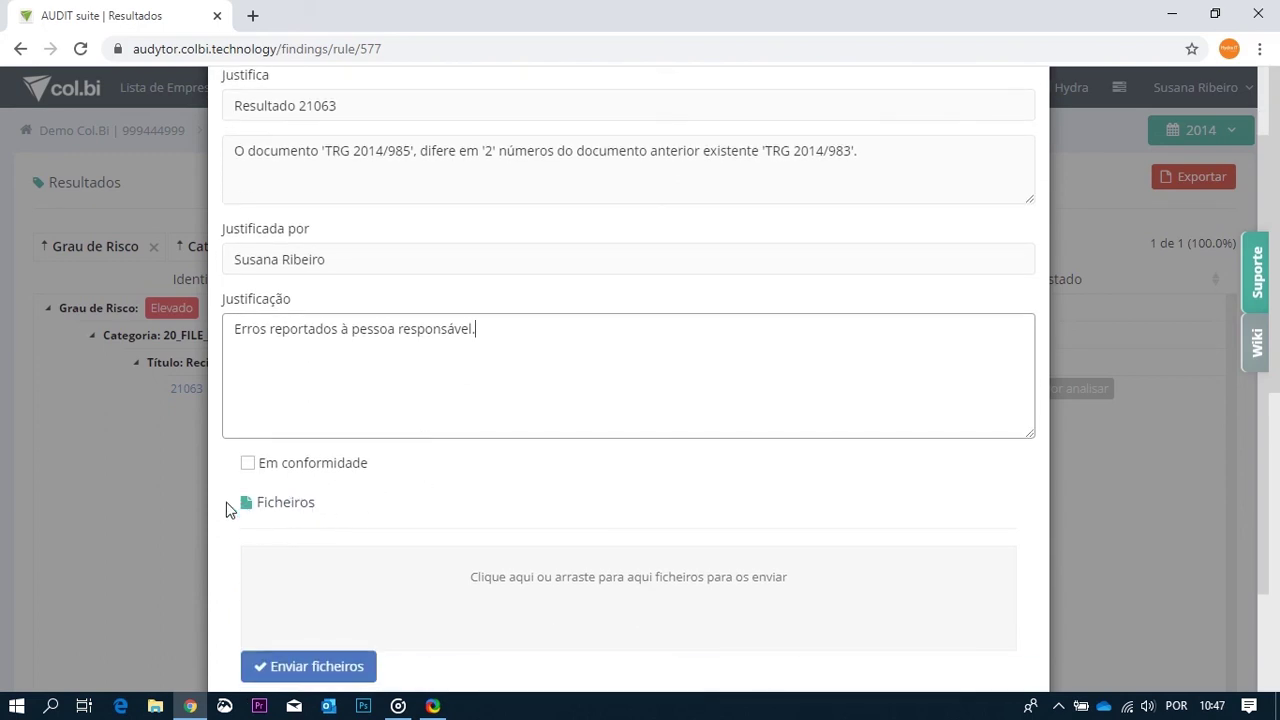
{"action": "scroll", "coordinate": [480, 515], "scroll_direction": "down", "scroll_amount": 1}
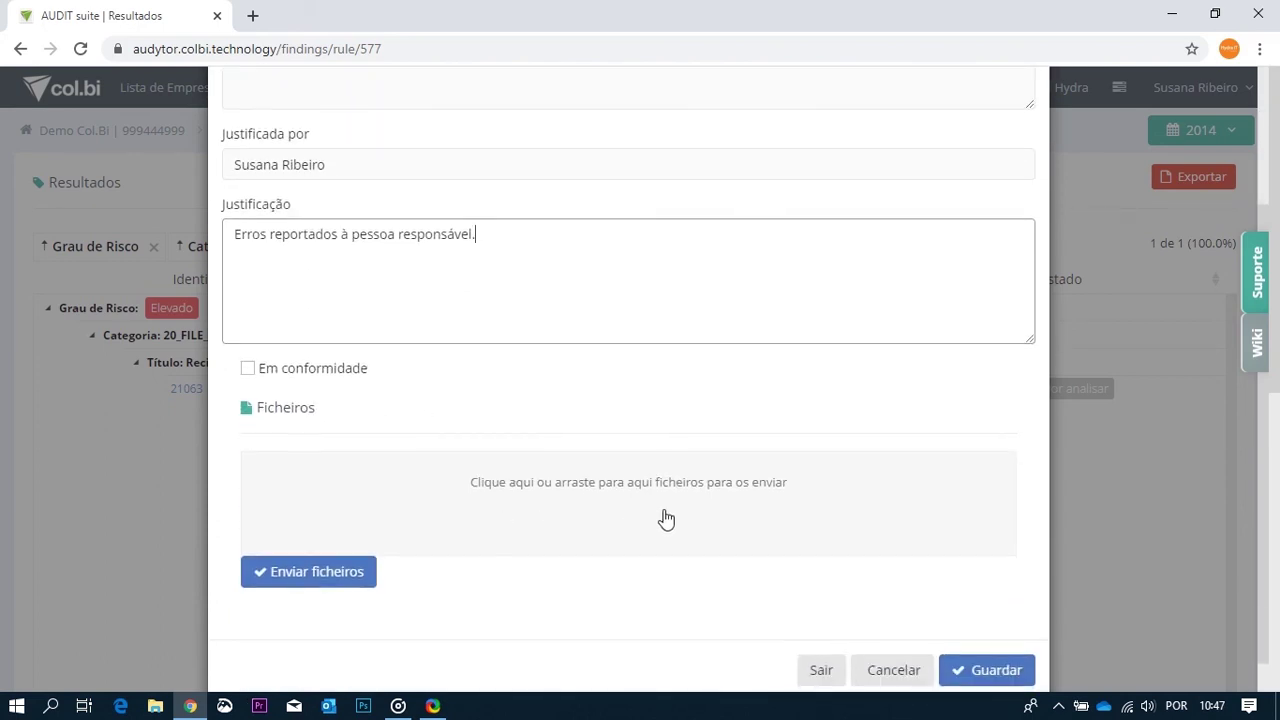
{"action": "scroll", "coordinate": [750, 530], "scroll_direction": "down", "scroll_amount": 1}
{"action": "left_click", "coordinate": [985, 634]}
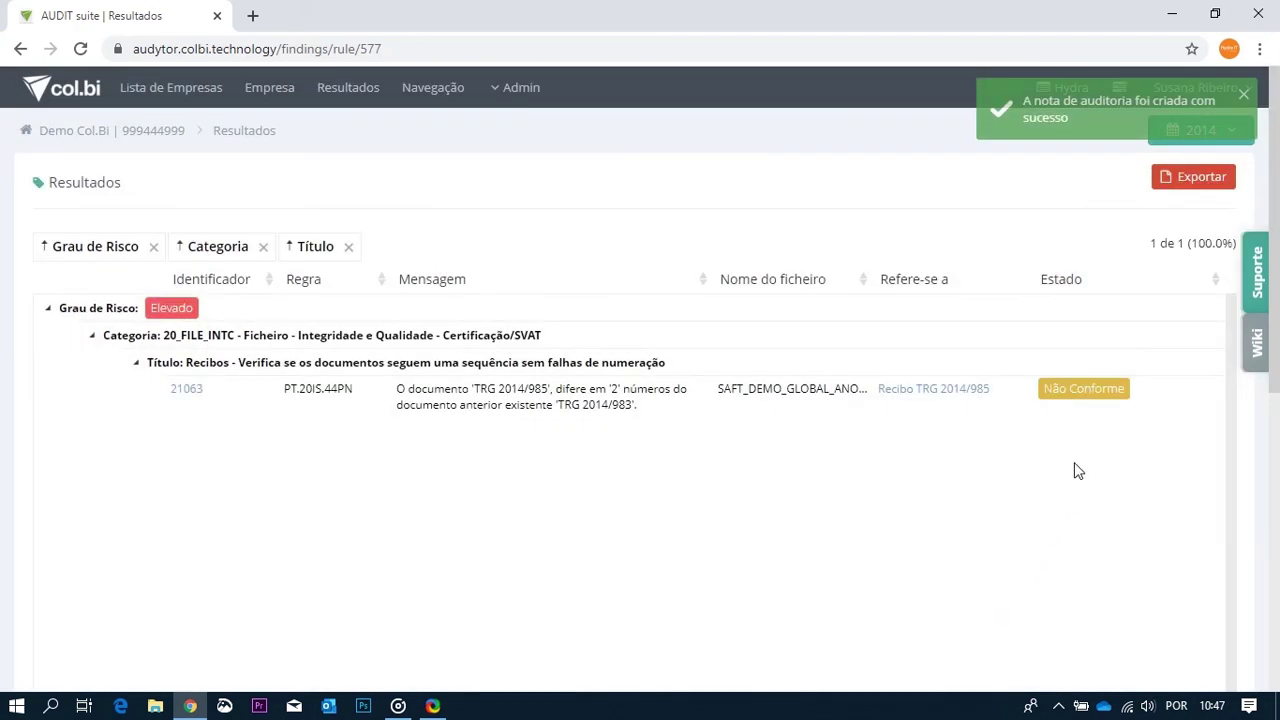
{"action": "left_click", "coordinate": [20, 50]}
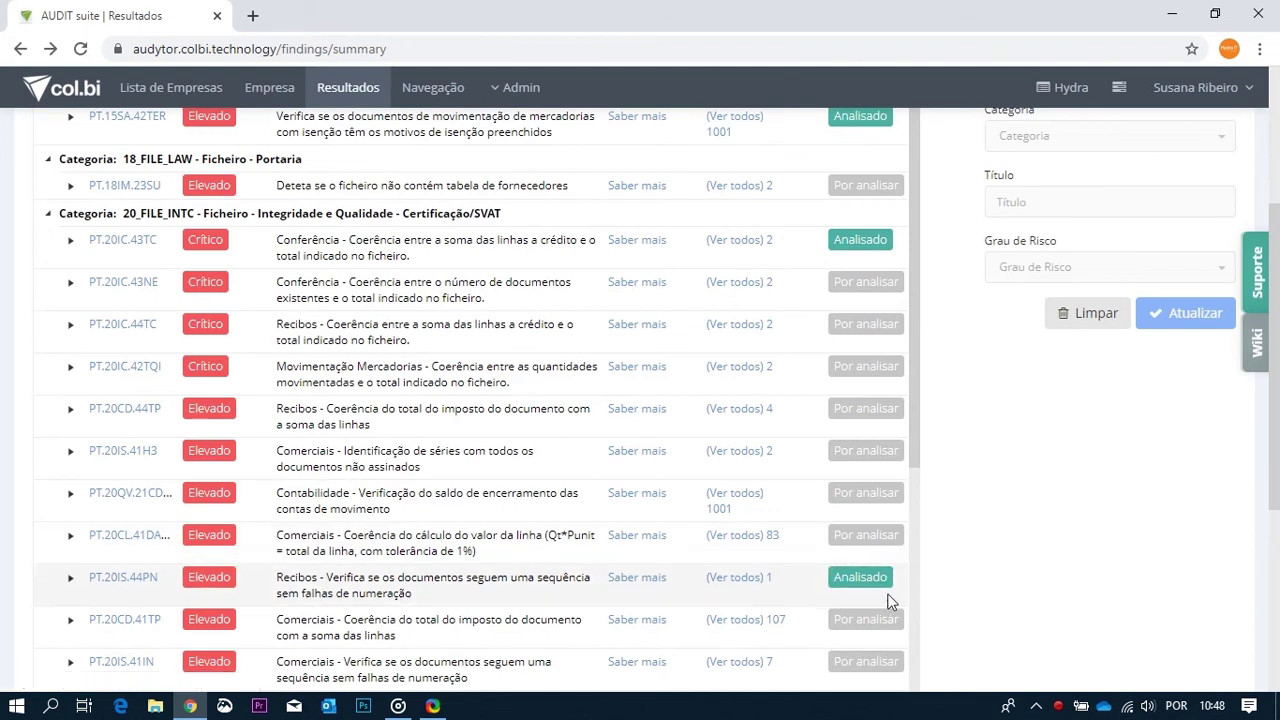
- Mark the audit note on rule PT.20IS.44PN's finding as Em conformidade, save it and return to the findings summary
{"action": "left_click", "coordinate": [738, 580]}
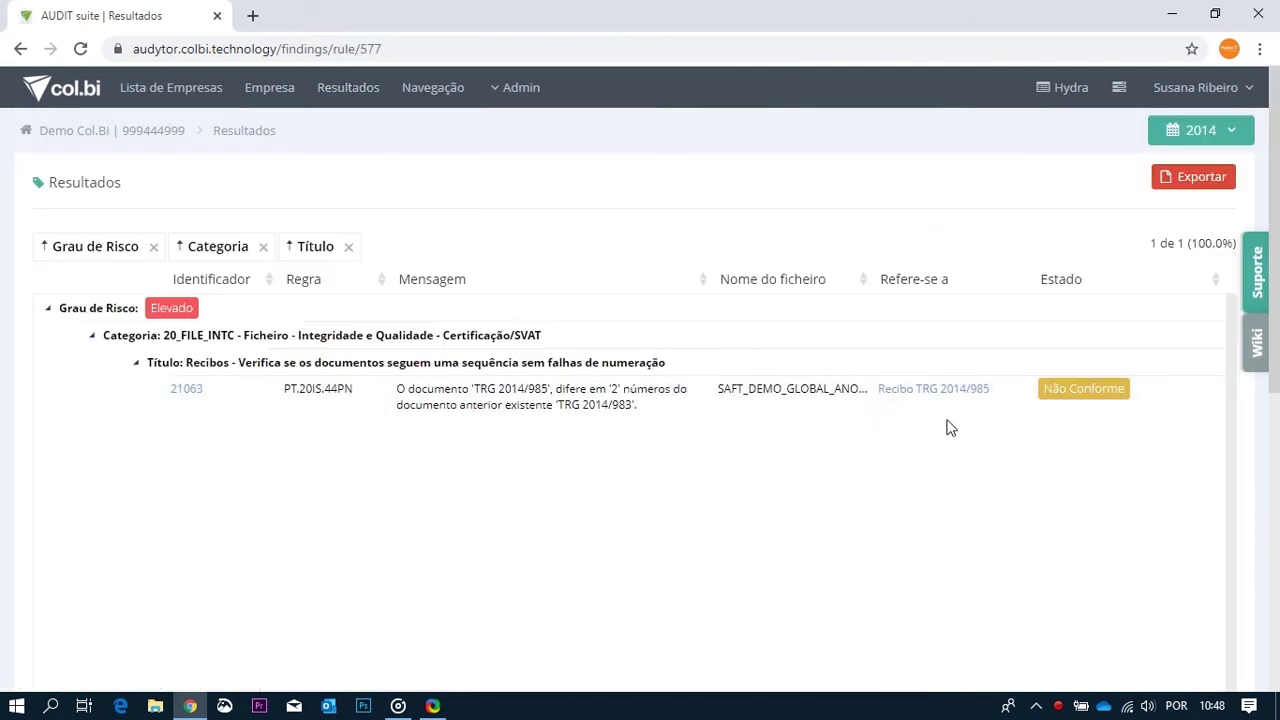
{"action": "left_click", "coordinate": [1082, 396]}
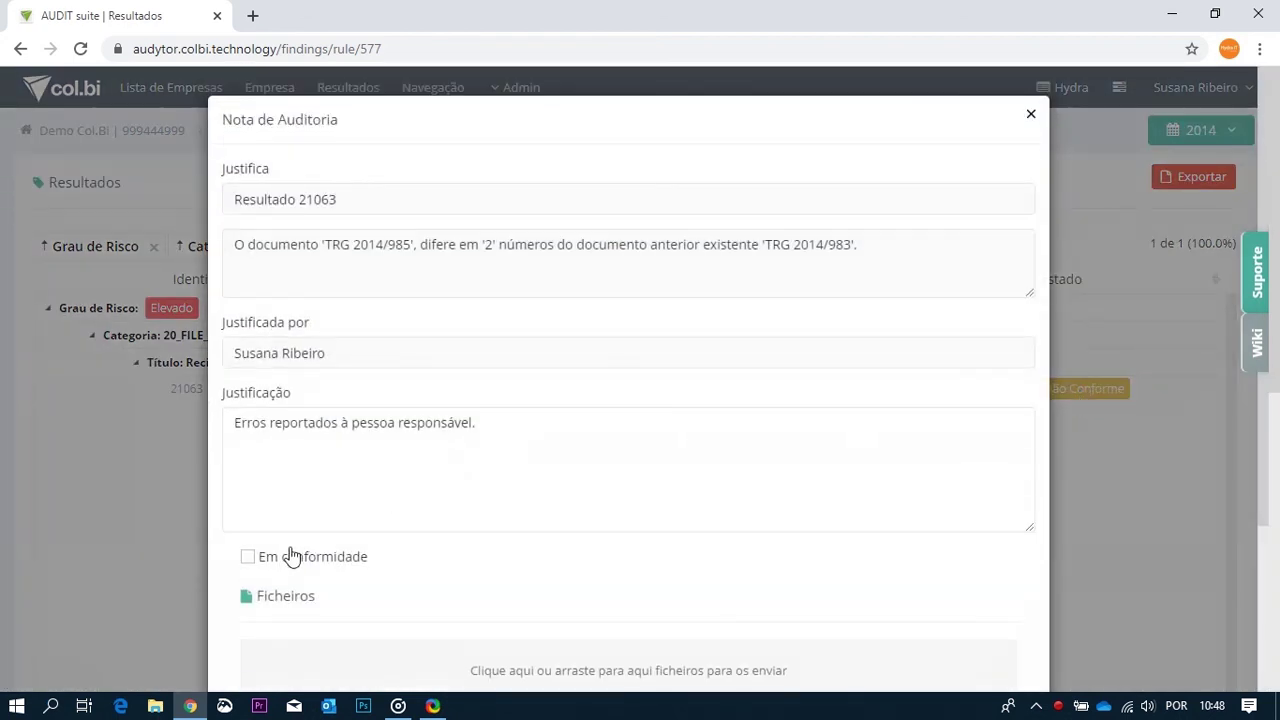
{"action": "left_click", "coordinate": [262, 566]}
{"action": "scroll", "coordinate": [731, 503], "scroll_direction": "down", "scroll_amount": 2}
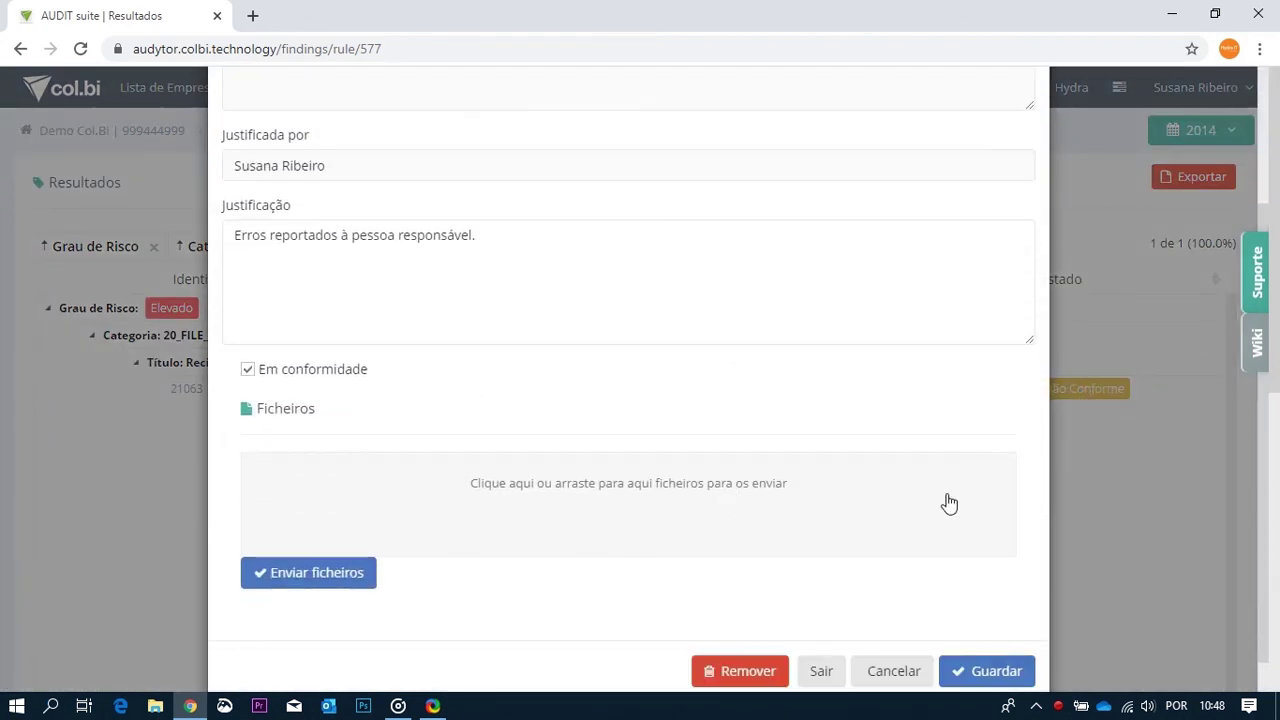
{"action": "left_click", "coordinate": [993, 672]}
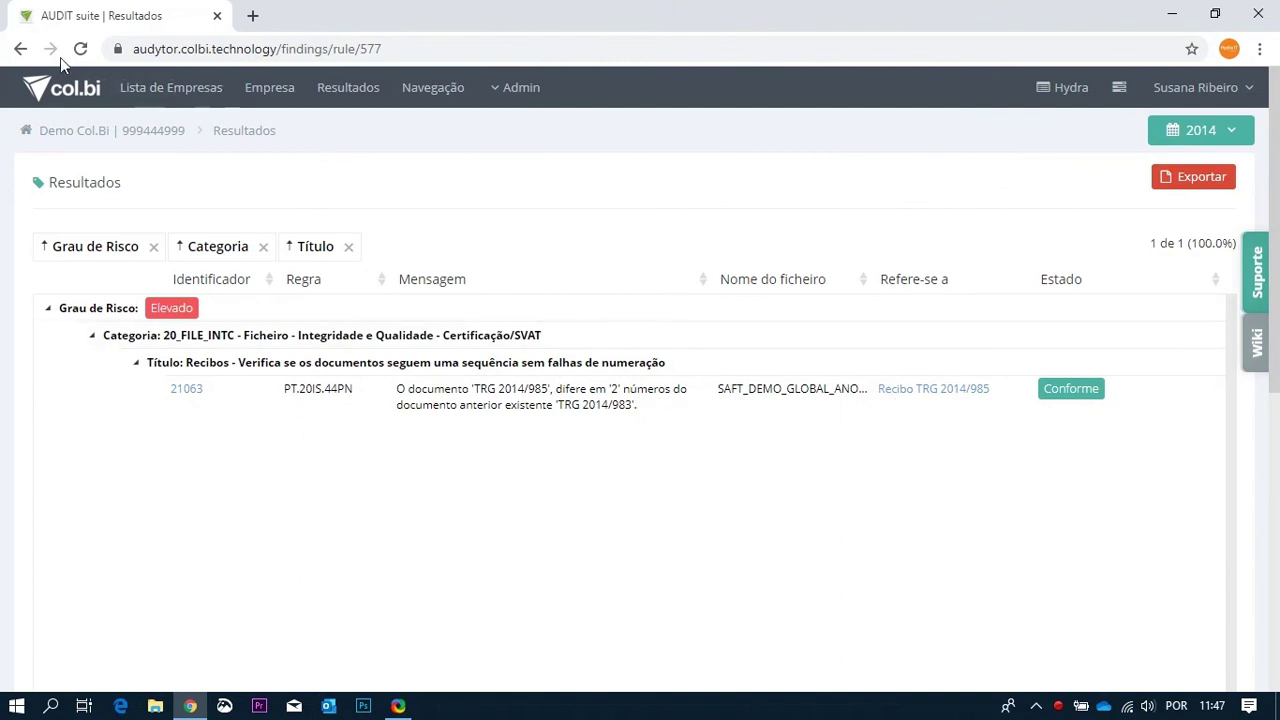
{"action": "left_click", "coordinate": [16, 50]}
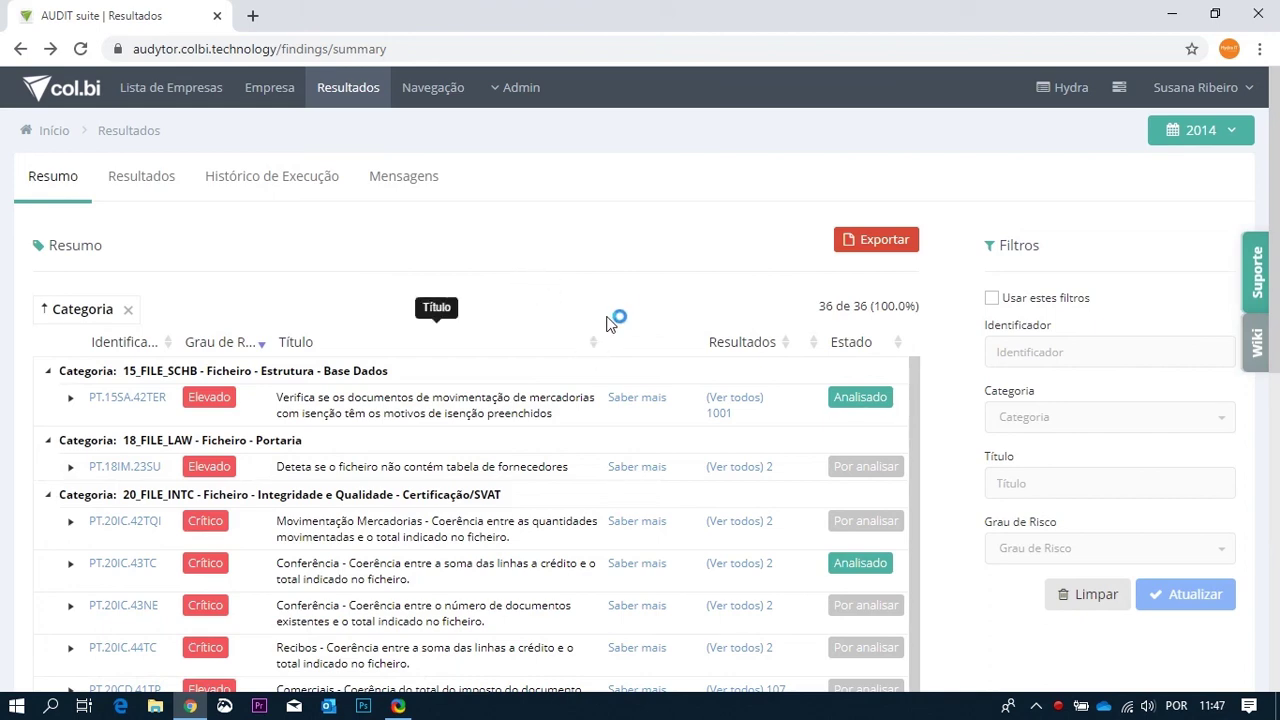
{"action": "scroll", "coordinate": [628, 304], "scroll_direction": "down", "scroll_amount": 1}
{"action": "scroll", "coordinate": [656, 283], "scroll_direction": "up", "scroll_amount": 1}
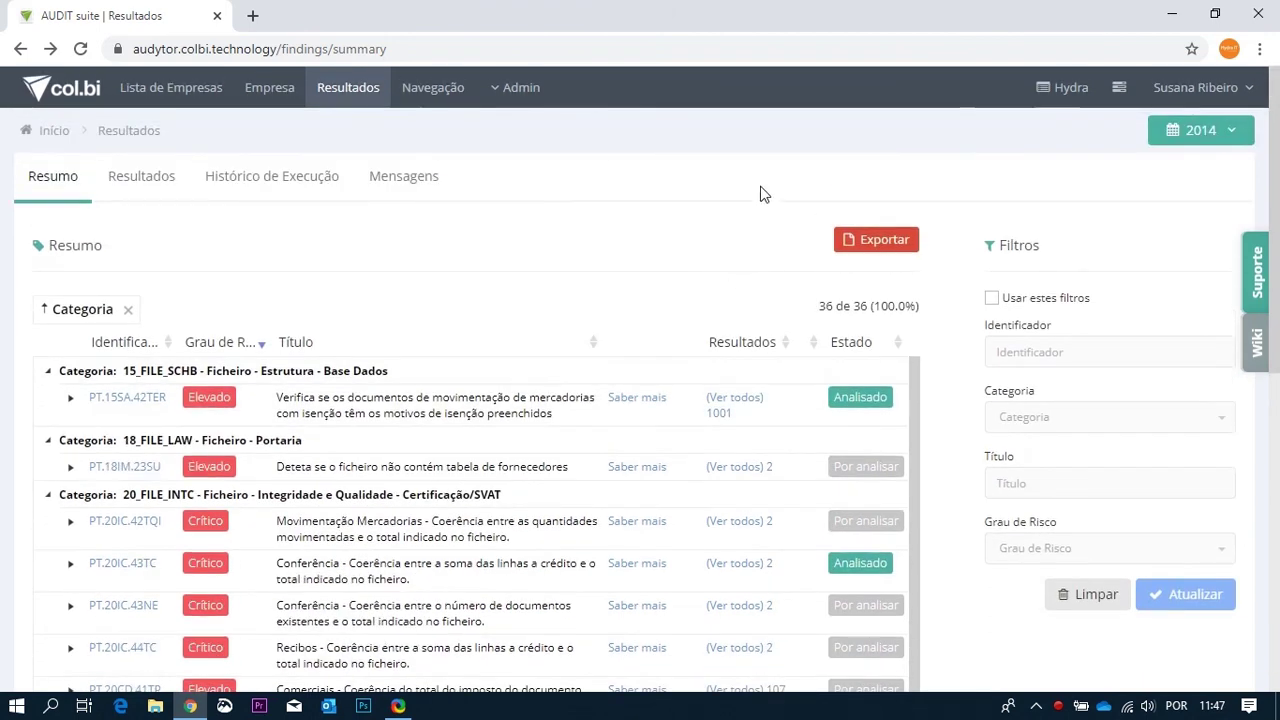